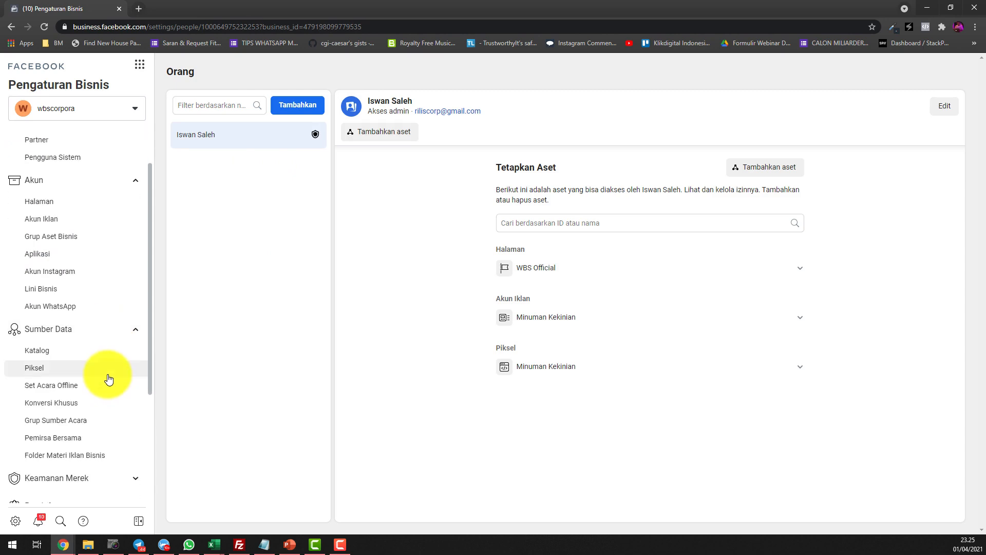
- Collapse the Sumber Data section of the business settings navigation
left_click(111, 335)
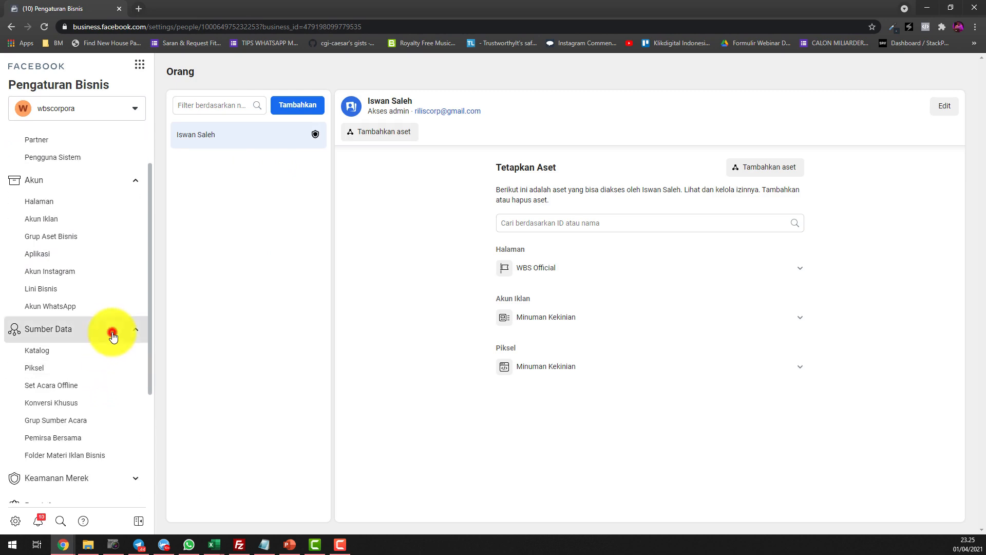
scroll(101, 323, "up", 1)
scroll(105, 327, "down", 1)
scroll(106, 327, "down", 1)
scroll(109, 327, "up", 2)
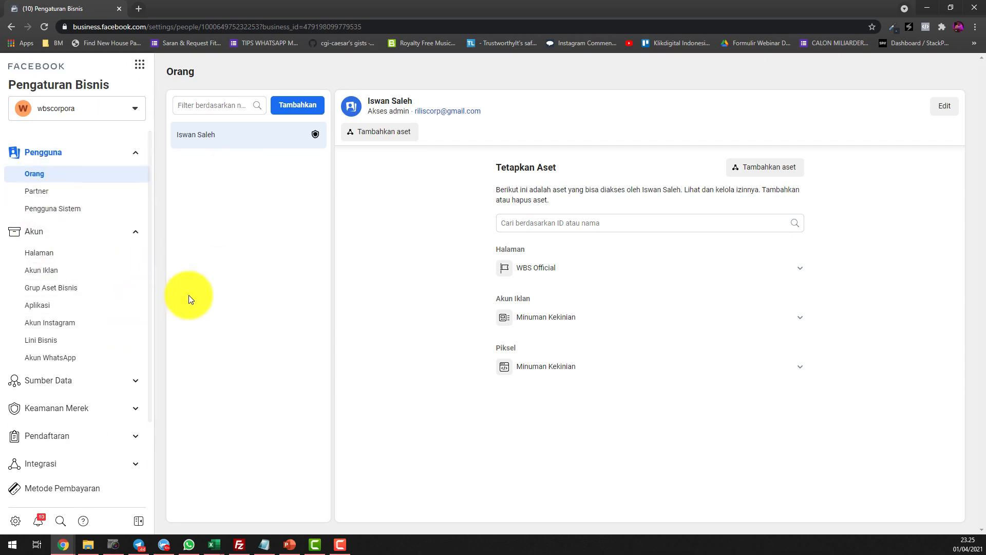
- Open the Pemirsa page from the business tools shortcuts
left_click(140, 67)
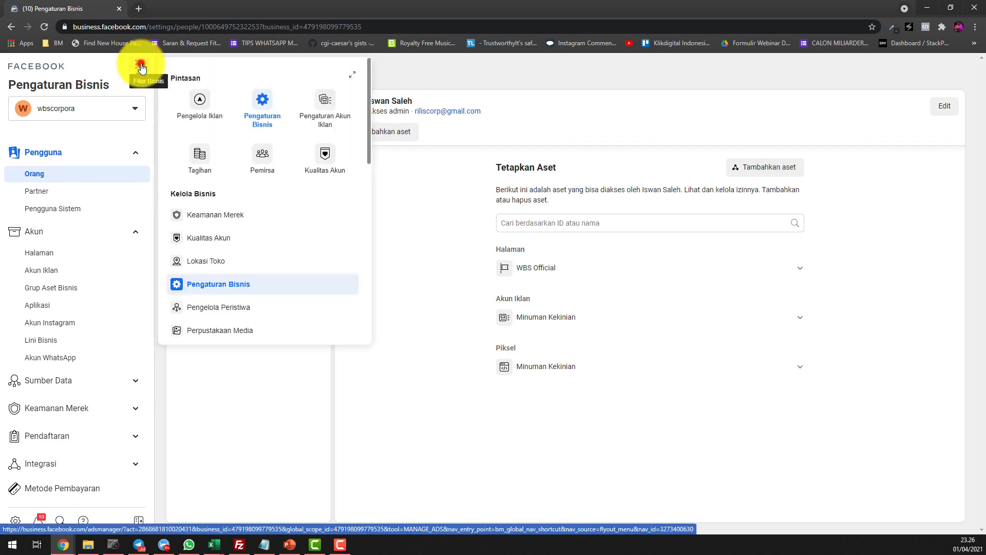
left_click(141, 67)
left_click(140, 67)
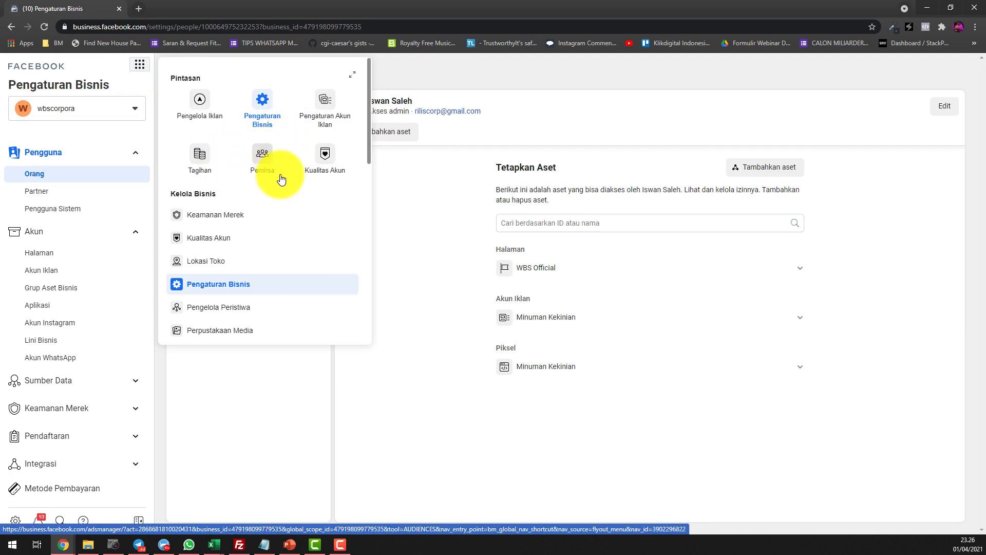
left_click(263, 157)
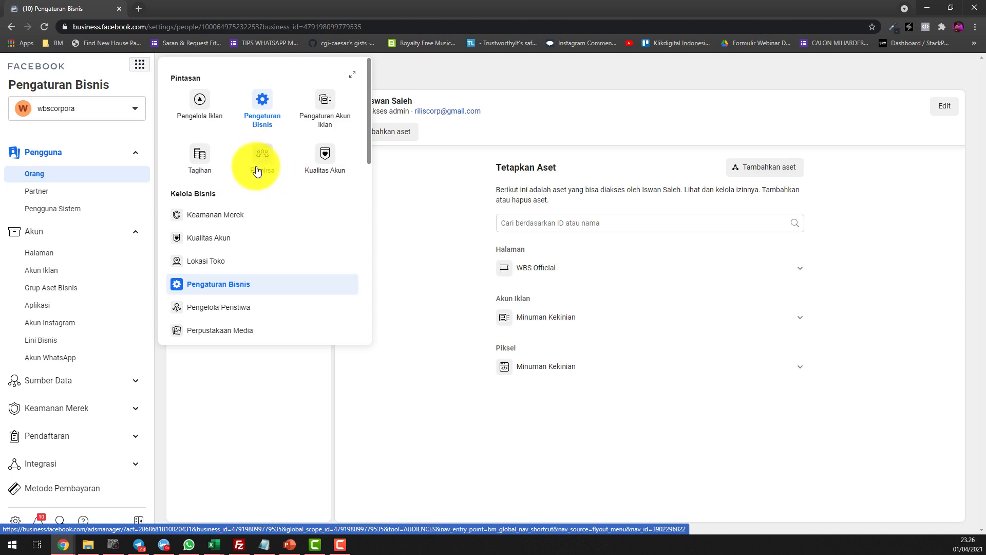
left_click(261, 159)
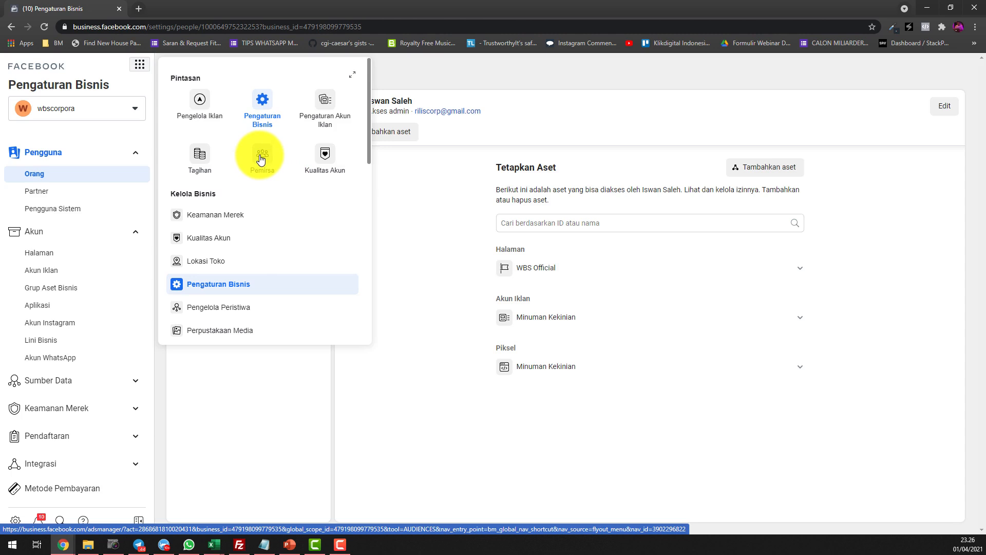
left_click(260, 158)
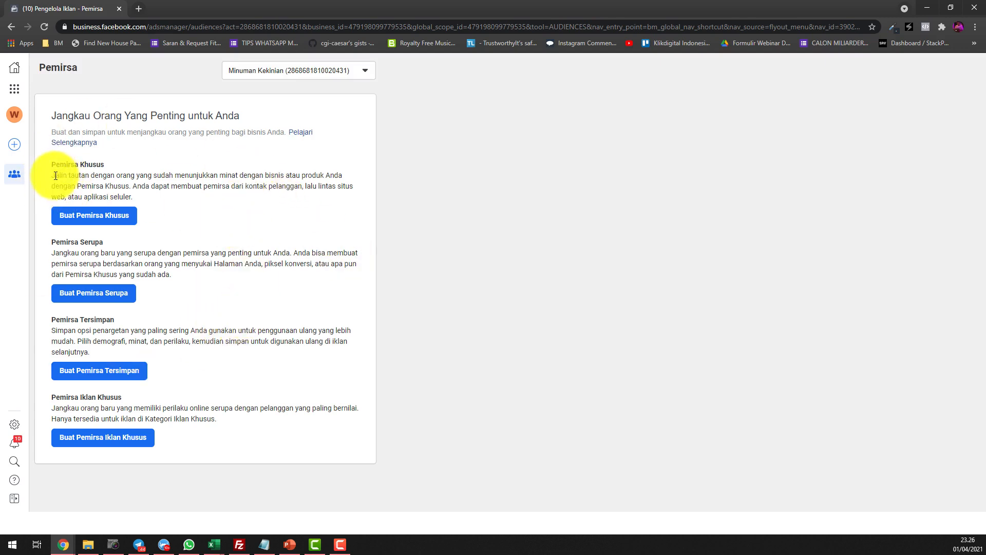
- Read the Pemirsa Khusus description, highlighting its heading and text on the audience page
left_click_drag(51, 164, 342, 189)
left_click(175, 189)
left_click(273, 205)
left_click_drag(52, 164, 129, 172)
left_click(192, 192)
left_click_drag(53, 166, 72, 173)
left_click(163, 193)
left_click(81, 175)
left_click_drag(150, 199, 57, 176)
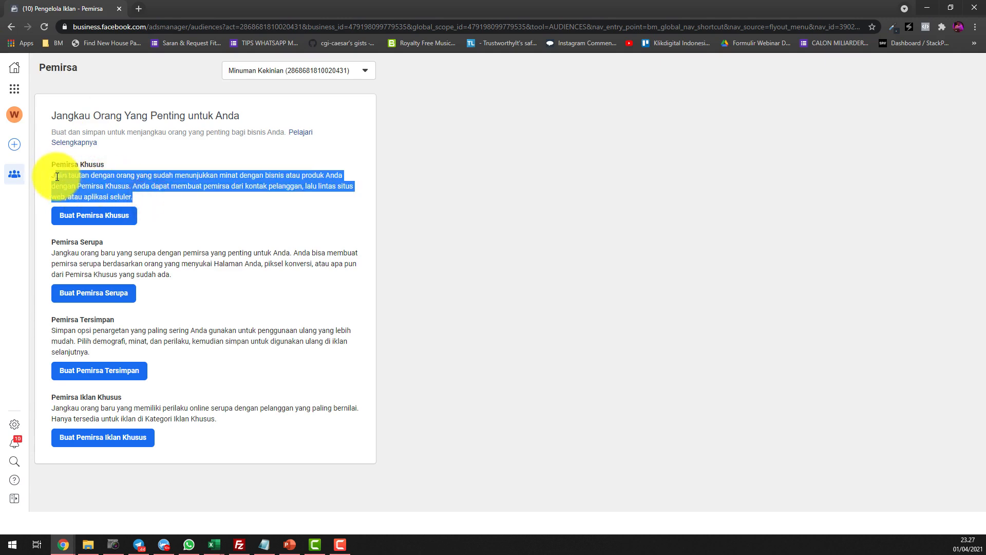
left_click(146, 184)
left_click_drag(52, 163, 164, 202)
left_click(206, 210)
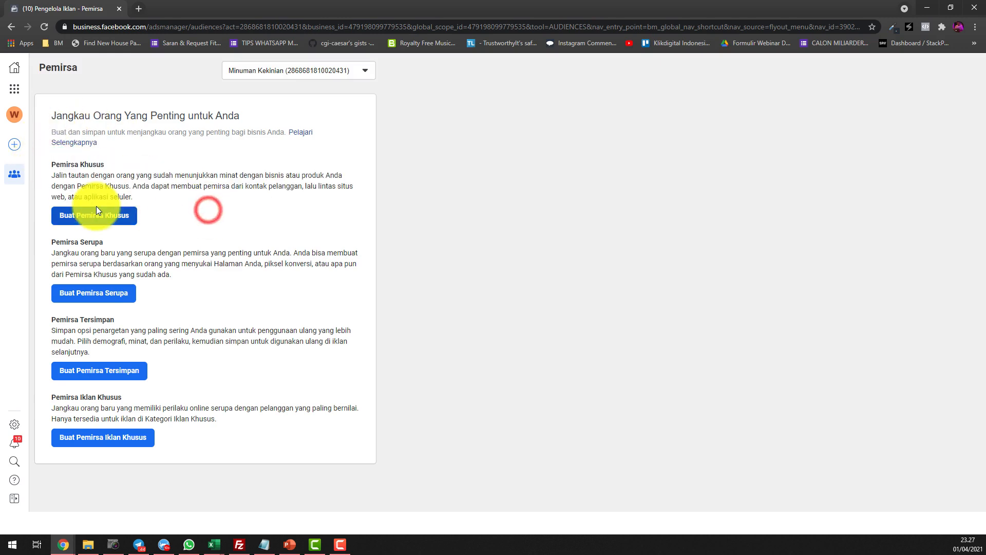
- Read the Pemirsa Serupa heading and description, highlighting each
left_click_drag(52, 242, 113, 247)
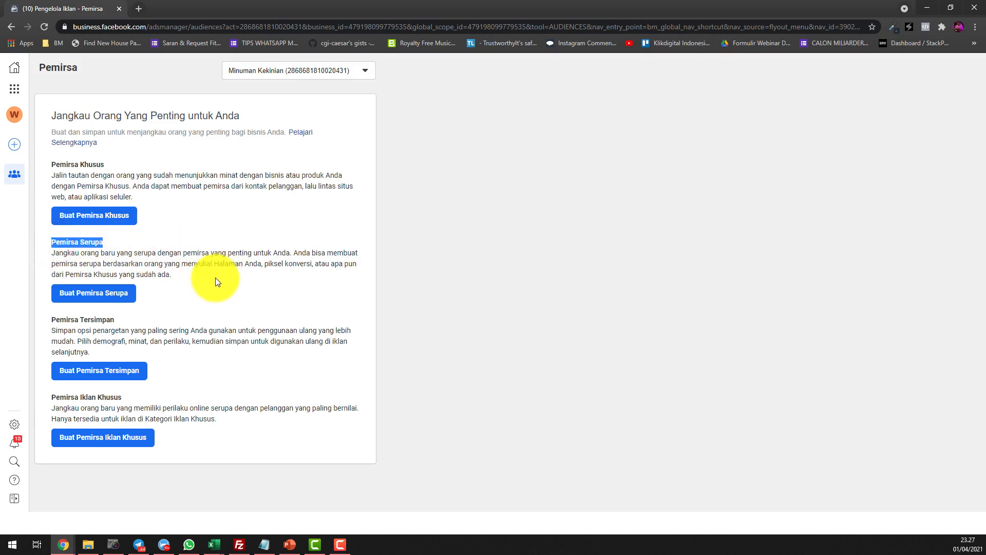
left_click(118, 250)
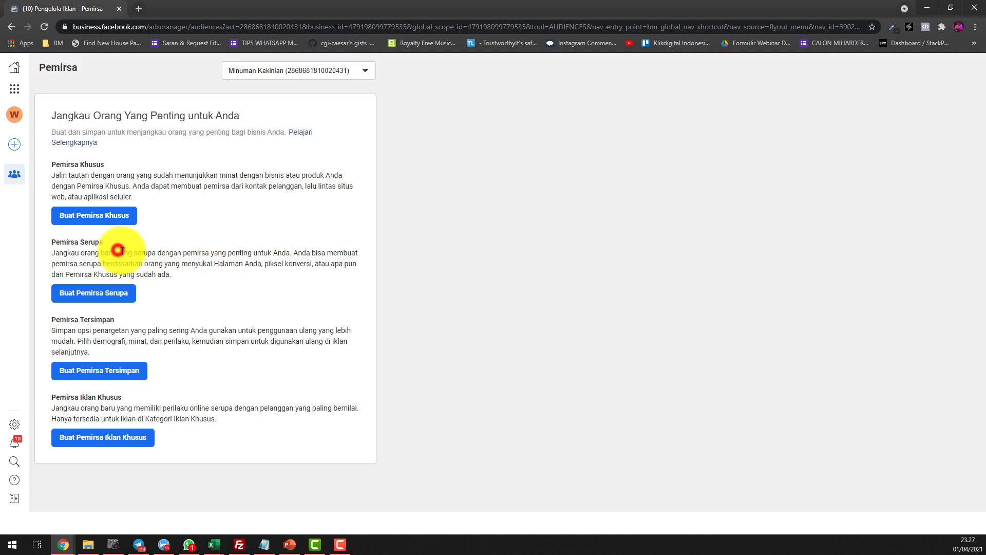
left_click_drag(205, 277, 55, 255)
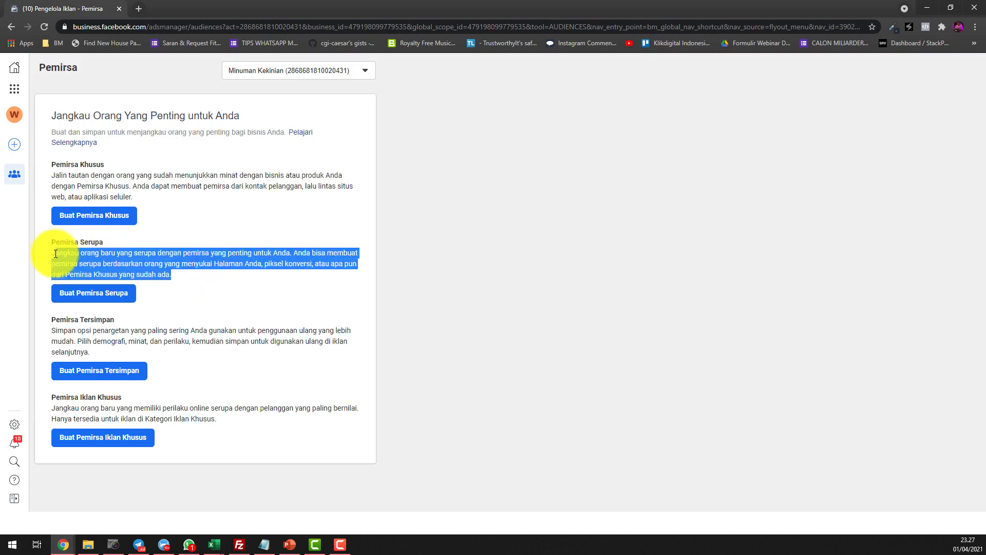
left_click(226, 277)
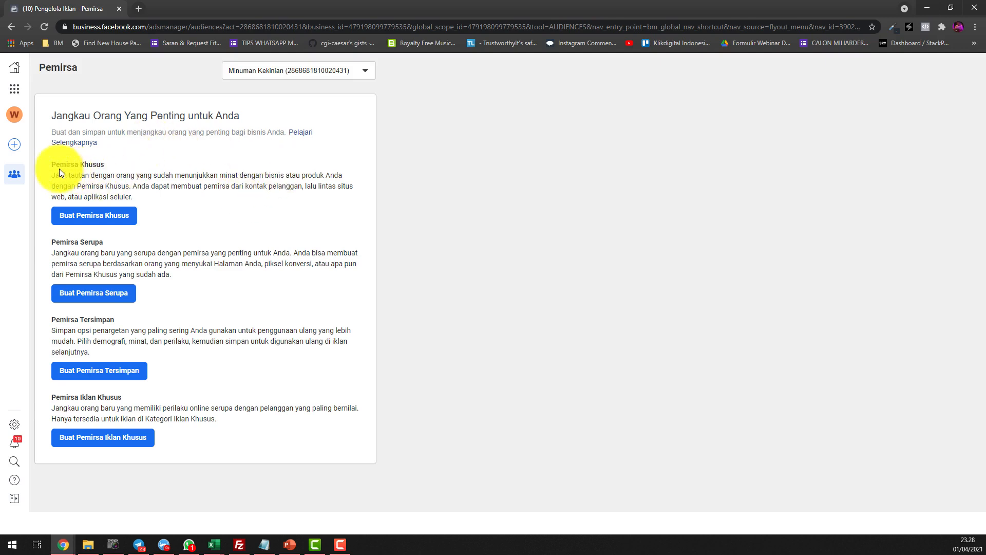
- Compare the Pemirsa Khusus and Pemirsa Serupa descriptions by highlighting them alternately, and review the Pemirsa Tersimpan description
mouse_move(52, 163)
left_mouse_down()
mouse_move(147, 198)
mouse_move(170, 192)
mouse_move(55, 179)
left_mouse_up()
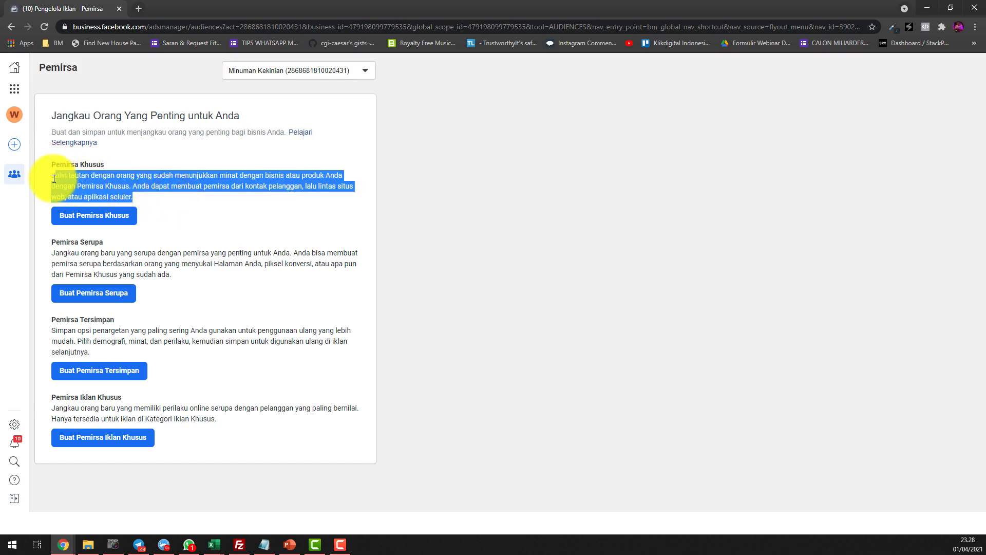
left_click(136, 187)
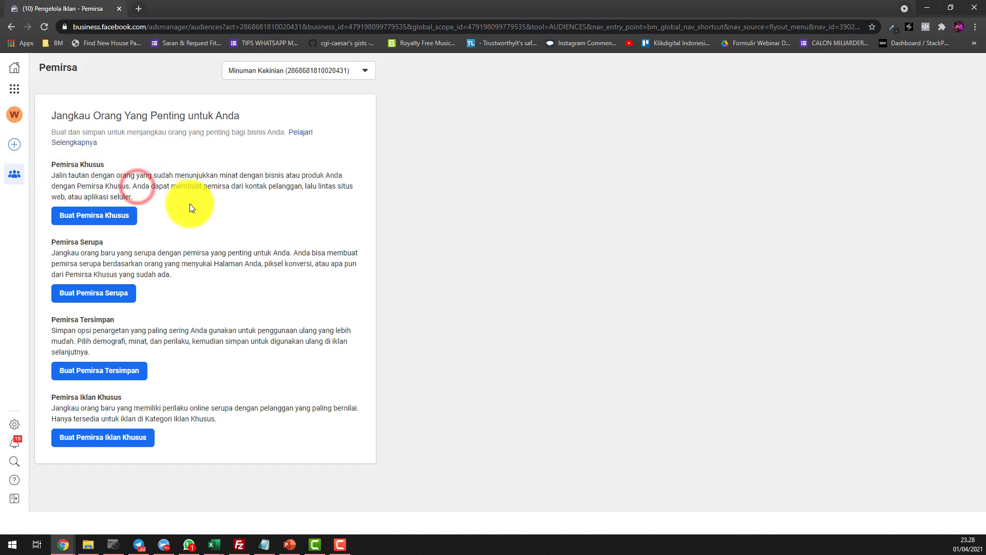
mouse_move(54, 240)
left_mouse_down()
mouse_move(198, 277)
mouse_move(44, 249)
mouse_move(51, 254)
left_mouse_up()
left_click(191, 272)
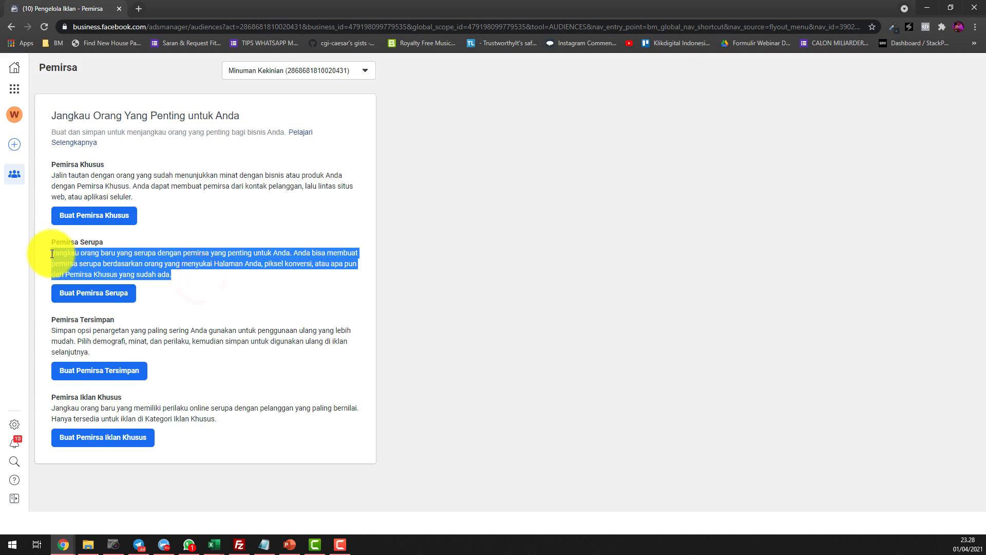
left_click(183, 261)
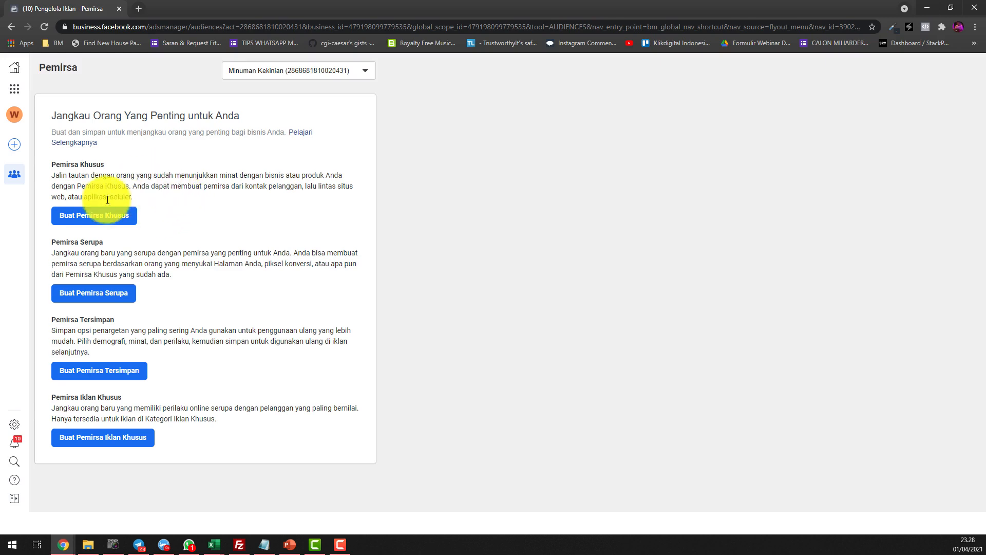
left_click_drag(192, 273, 53, 251)
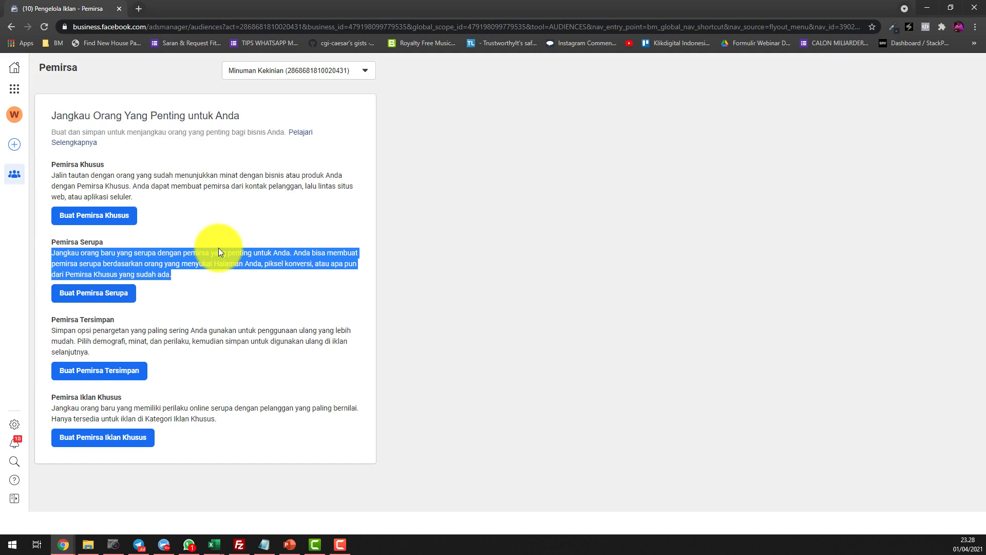
left_click(189, 273)
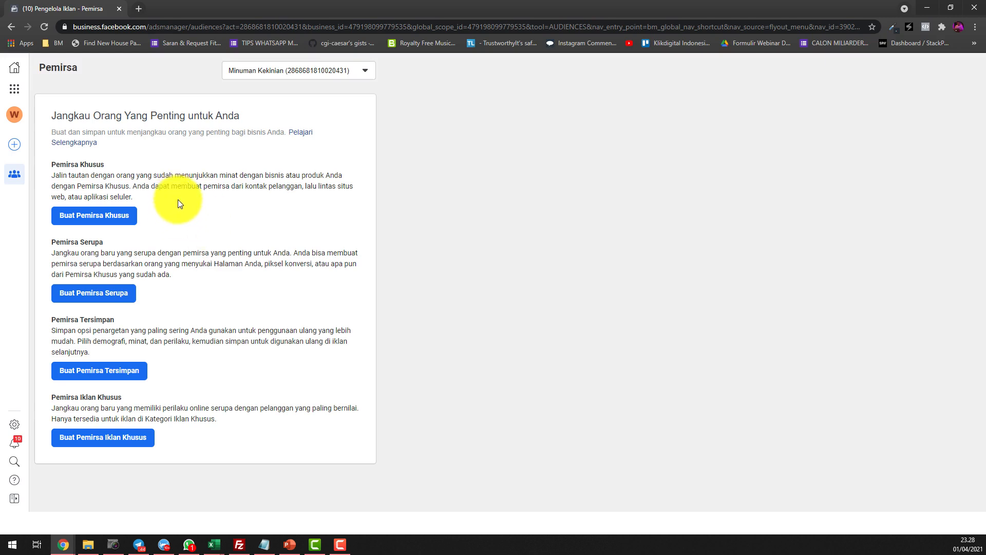
left_click_drag(226, 275, 53, 254)
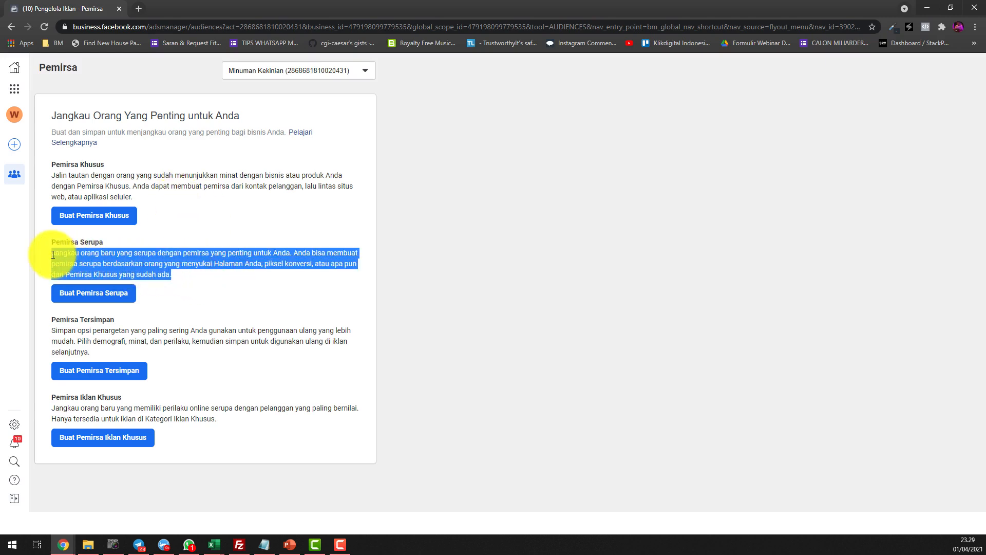
left_click(180, 276)
left_click_drag(187, 273, 52, 252)
left_click_drag(152, 199, 56, 176)
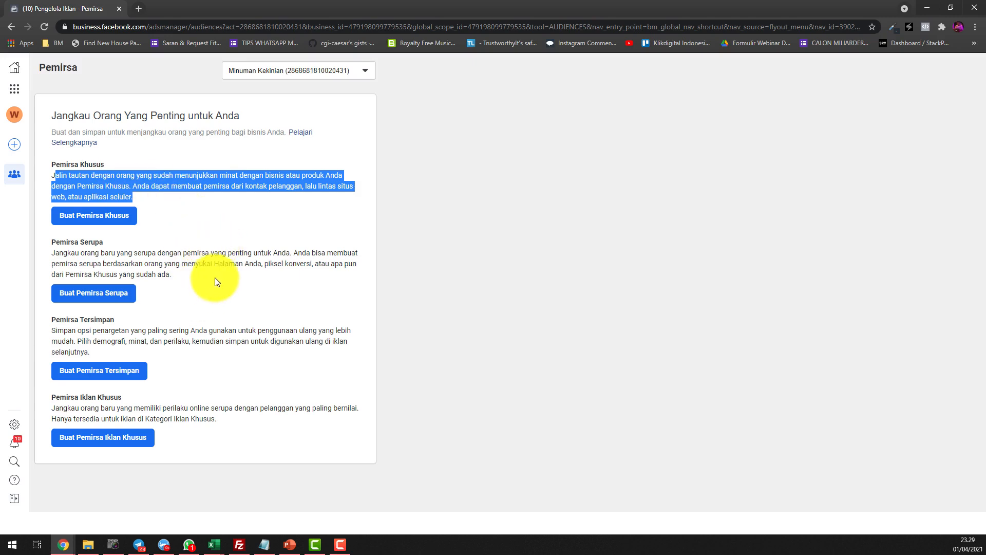
left_click_drag(208, 274, 127, 263)
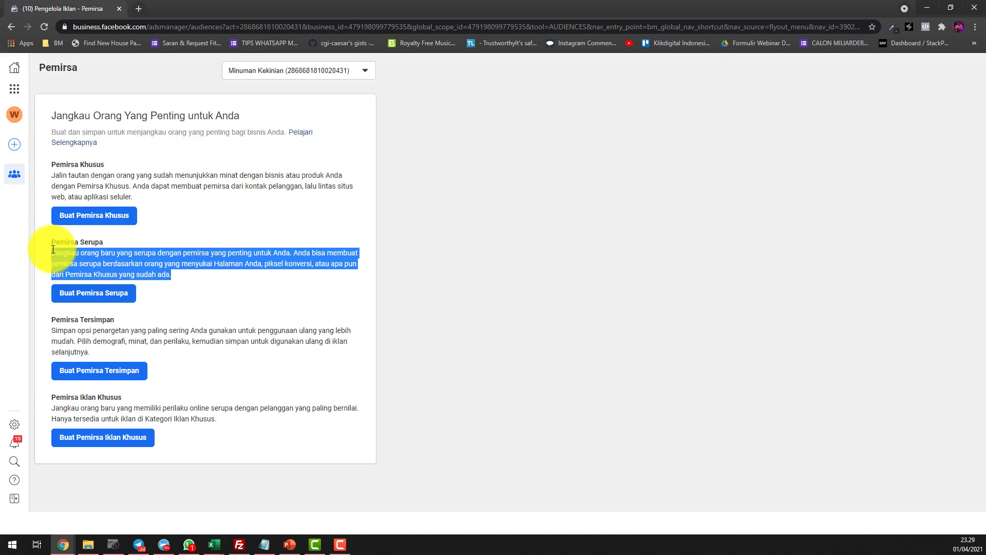
left_click(142, 250)
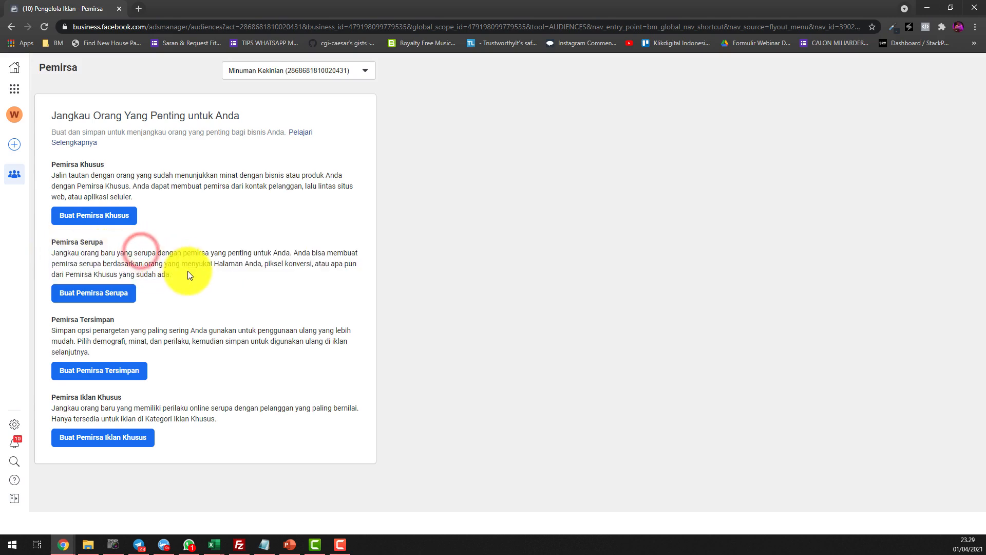
left_click_drag(196, 277, 53, 255)
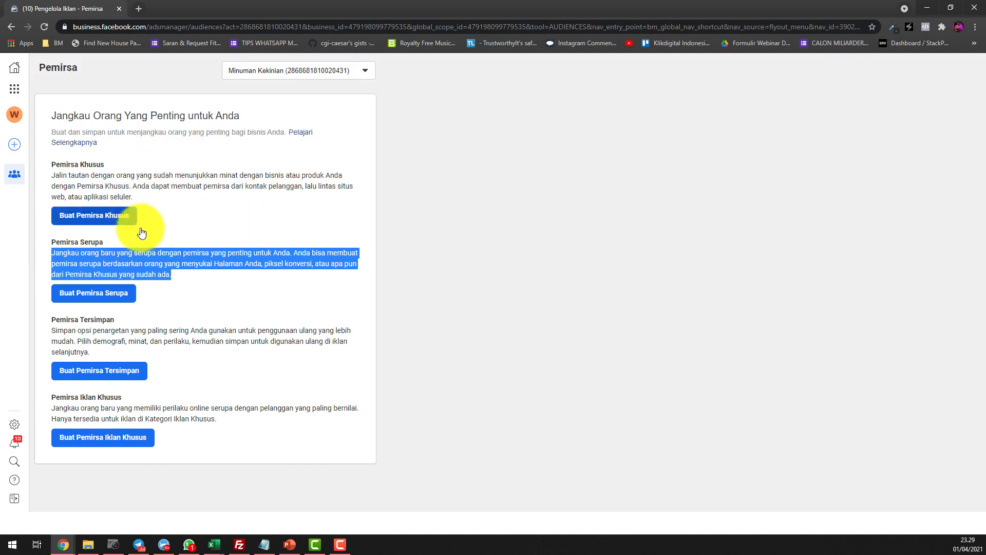
left_click(199, 250)
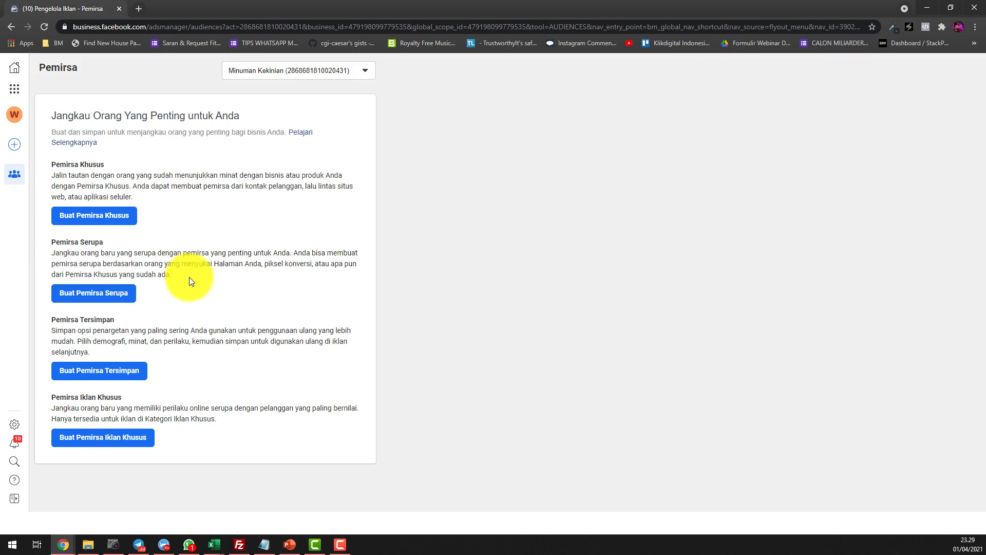
left_click_drag(188, 272, 53, 255)
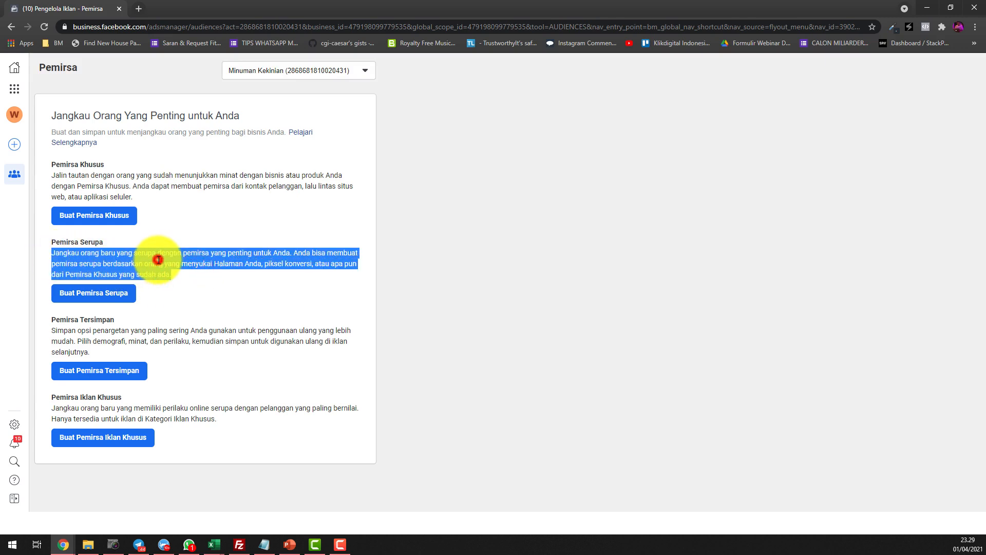
left_click_drag(189, 272, 55, 253)
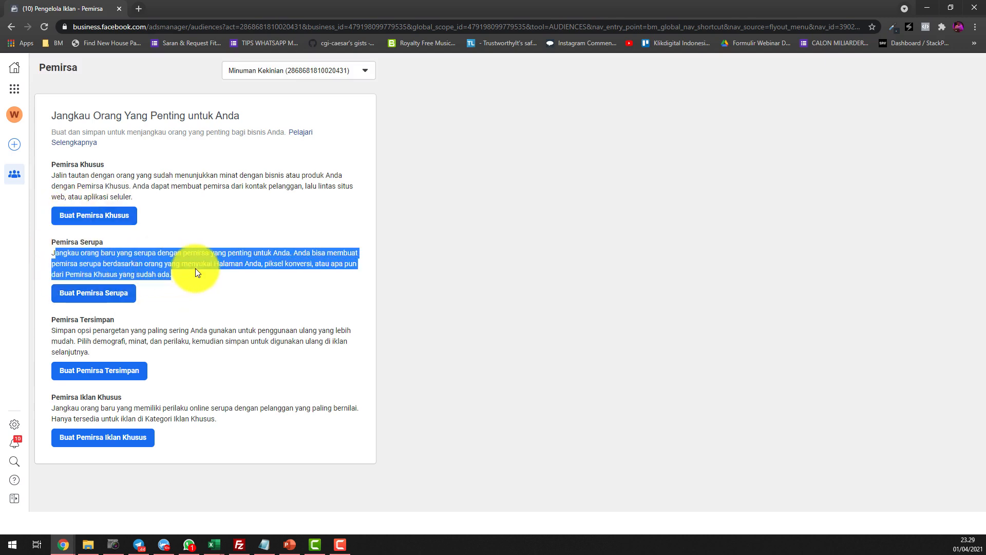
left_click_drag(159, 194, 56, 177)
left_click_drag(174, 275, 48, 249)
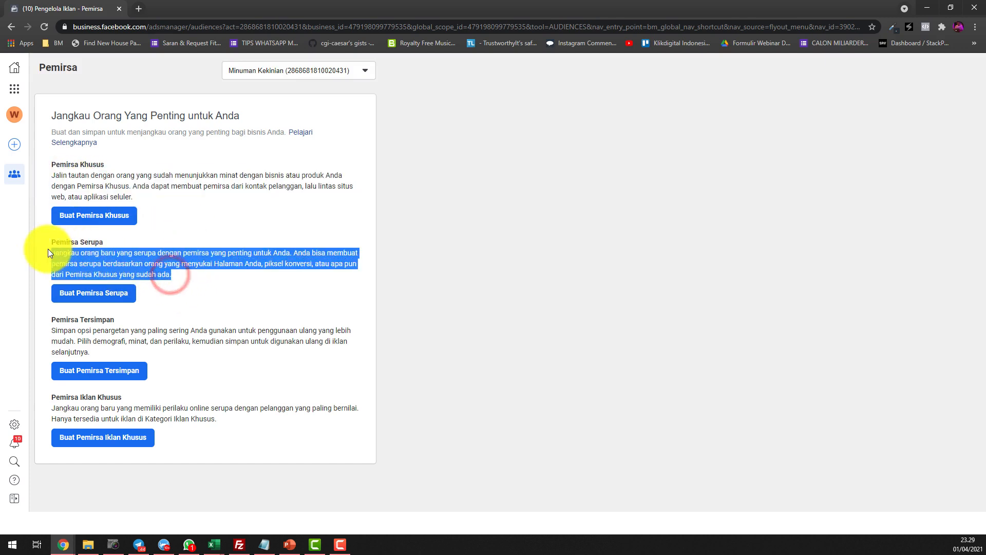
left_click(131, 265)
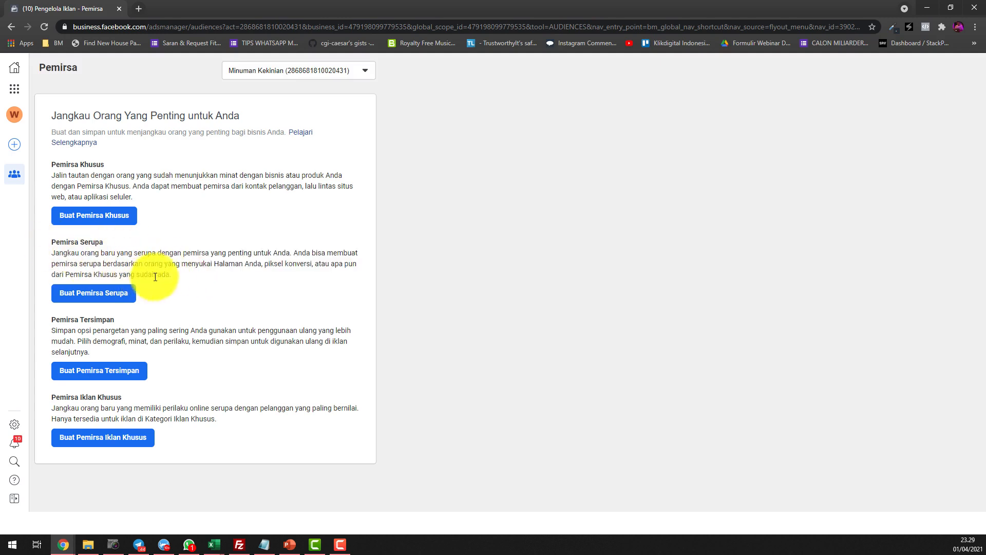
left_click_drag(50, 319, 227, 355)
left_click(104, 339)
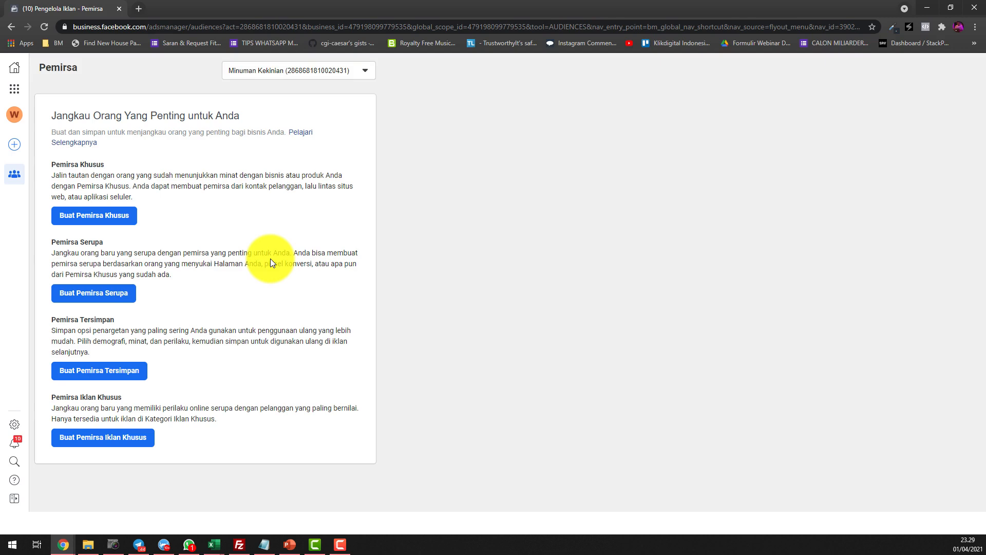
- Open Pengelola Iklan in a new browser tab and switch to that tab
left_click(12, 90)
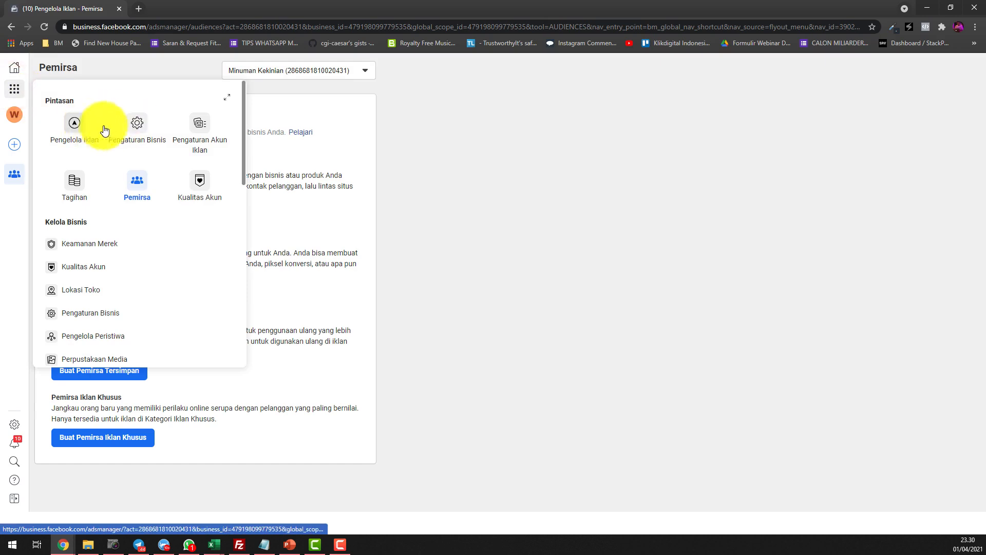
right_click(75, 126)
left_click(105, 132)
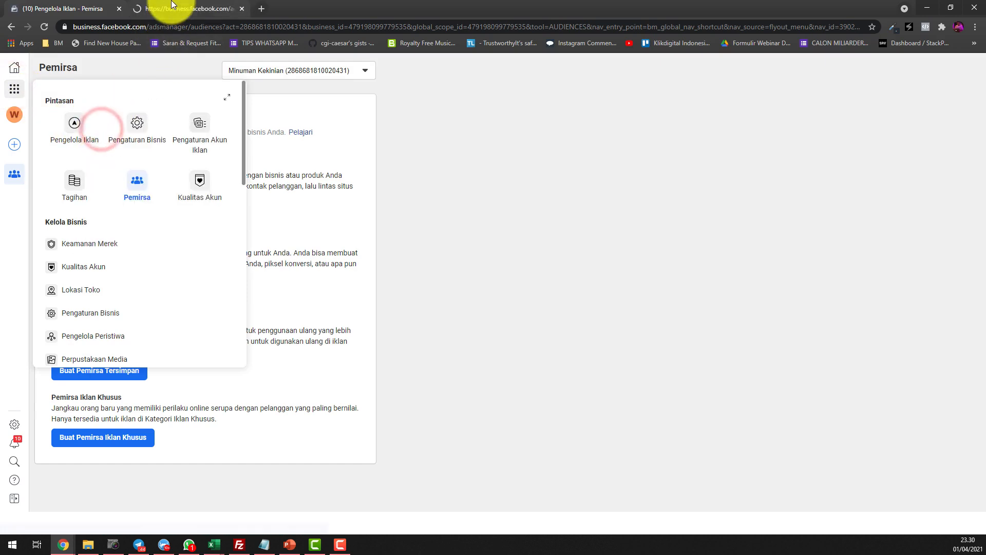
left_click(169, 6)
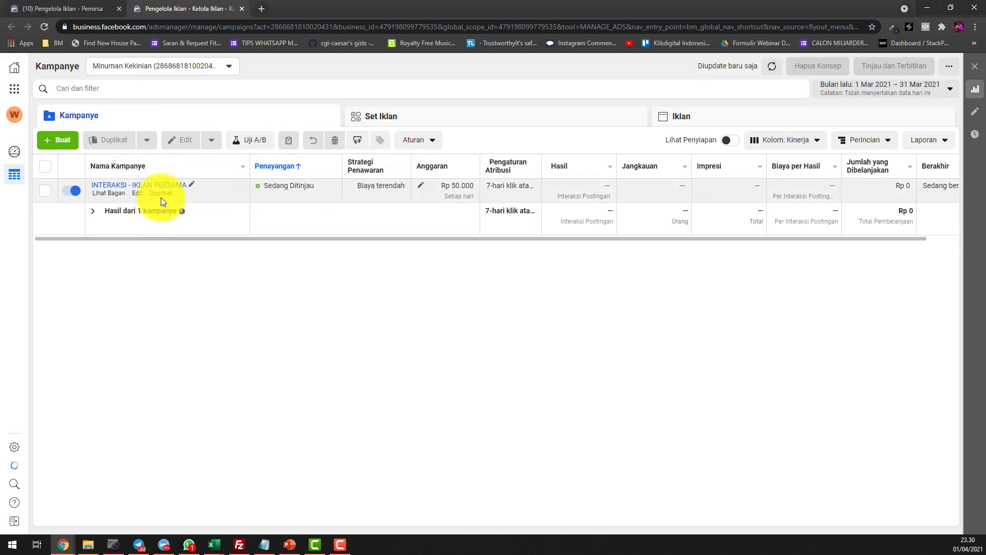
- Open the JAKARTA ad set of the INTERAKSI - IKLAN PERTAMA campaign for editing
left_click(132, 187)
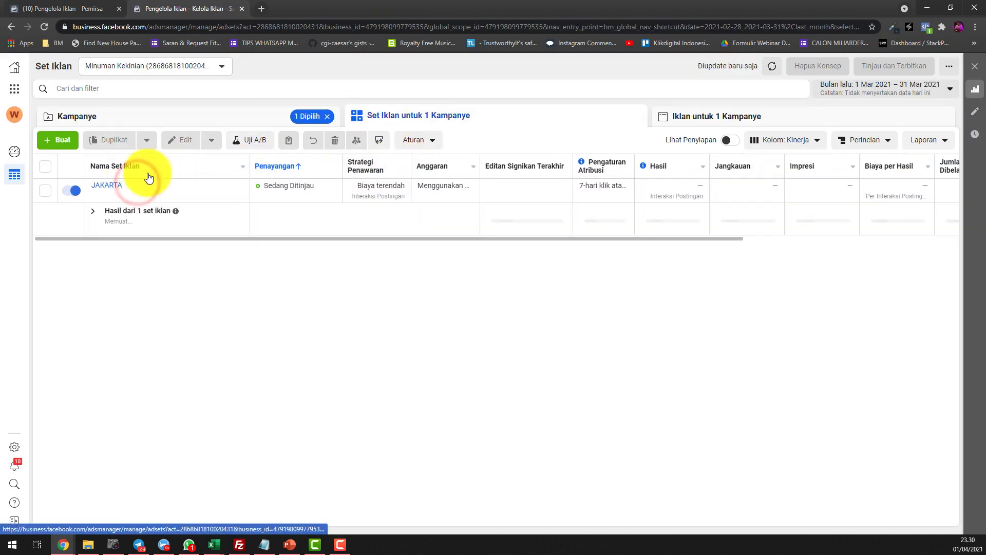
left_click(137, 194)
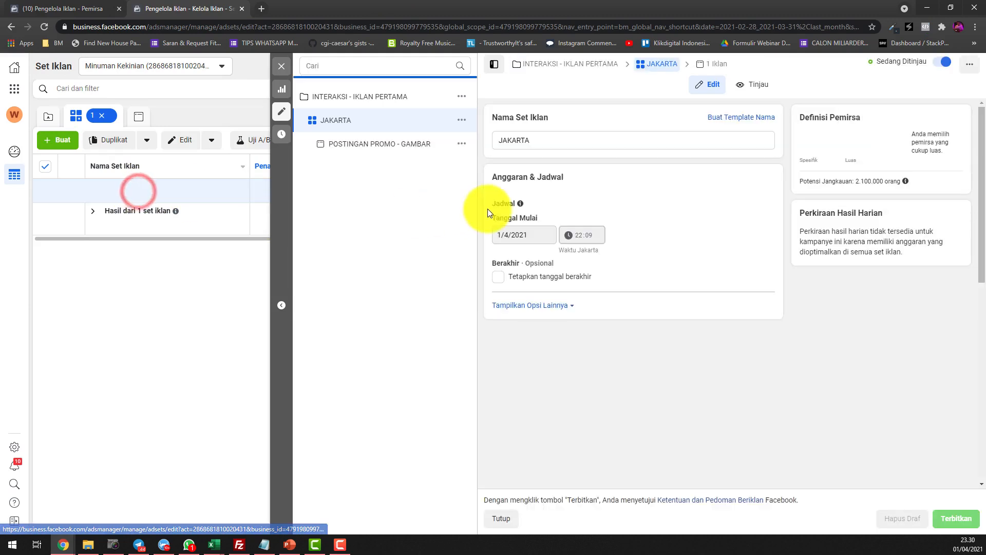
- Review the JAKARTA ad set's audience settings and compare them with the Pemirsa Tersimpan description on the Pemirsa page
scroll(665, 276, "down", 5)
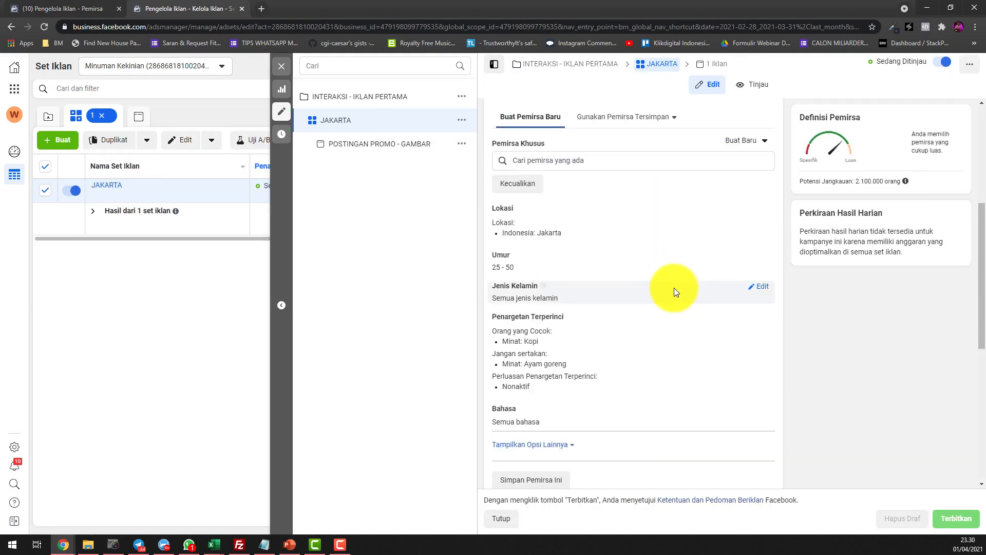
left_click(67, 9)
left_click(465, 322)
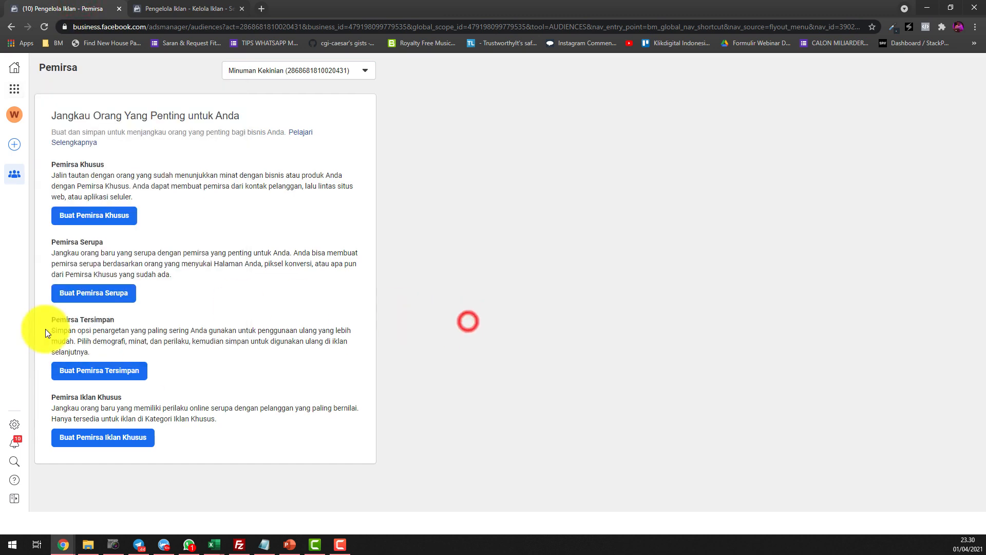
left_click(161, 4)
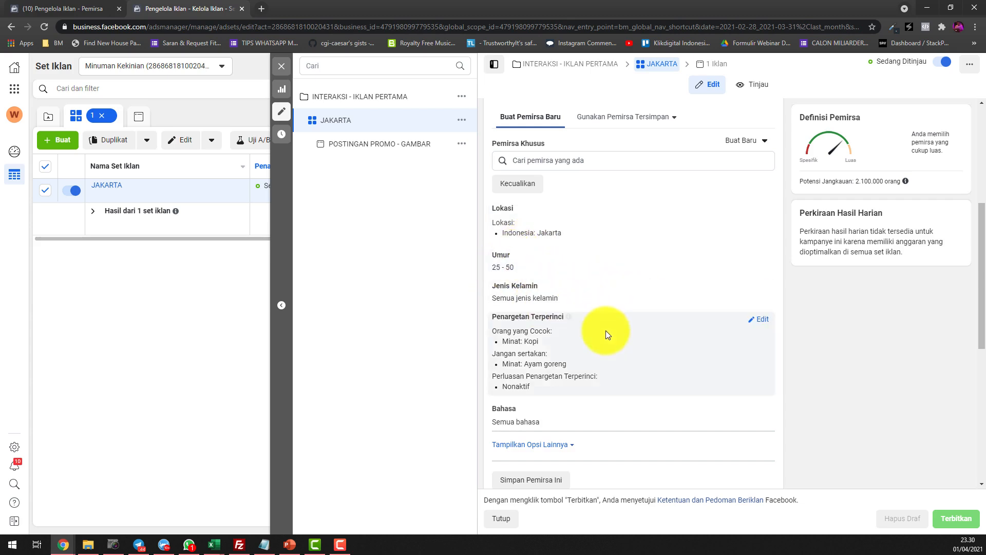
- Save the ad set's audience as "Jakarta, 25-50, Suka Kopi, Gak Suka Ayam Goreng" and dismiss the detailed targeting expansion suggestion
scroll(538, 369, "down", 1)
mouse_move(568, 265)
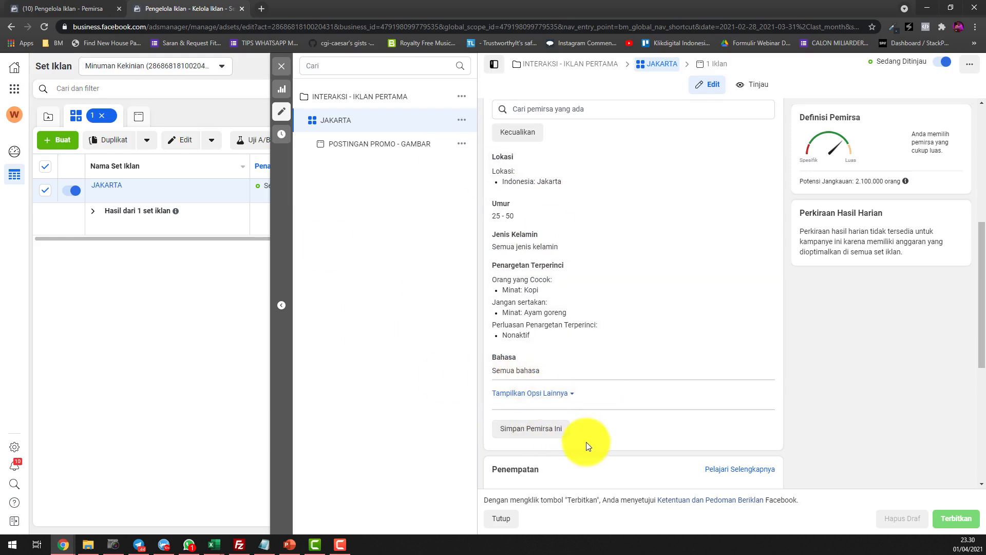
left_click(540, 436)
double_click(507, 207)
triple_click(507, 208)
type("Jakarta, 25-50, Suka Kopi, Gak Suka Ayam Goreng")
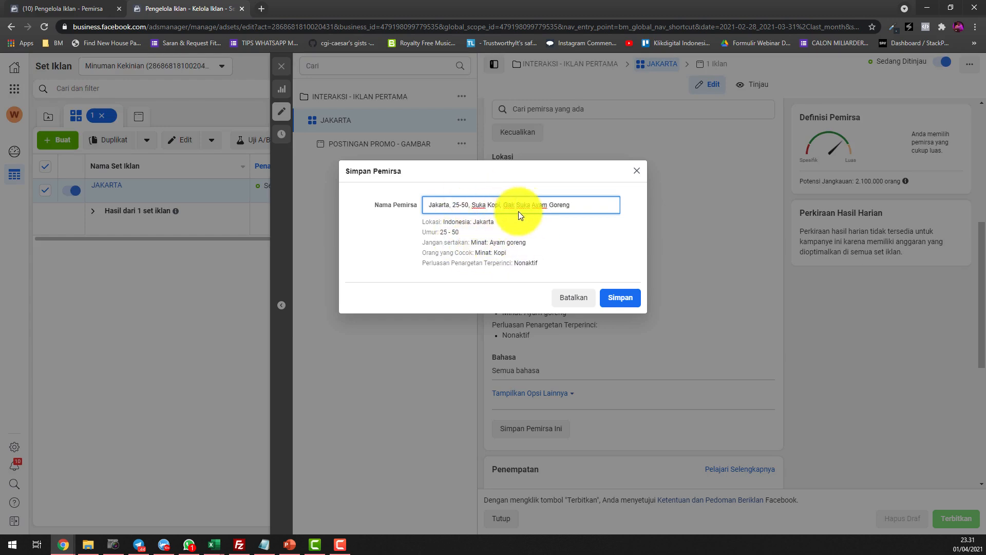
left_click(624, 301)
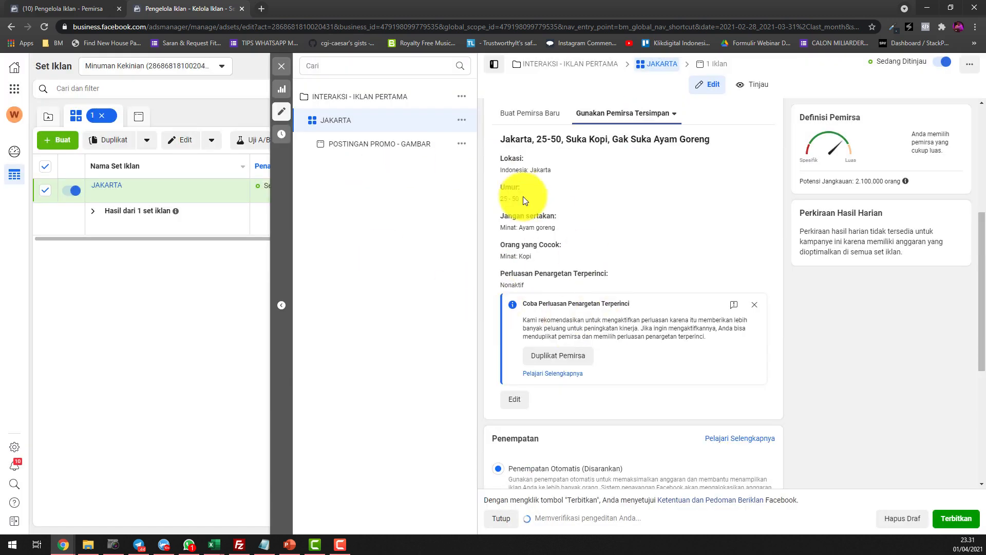
left_click(752, 306)
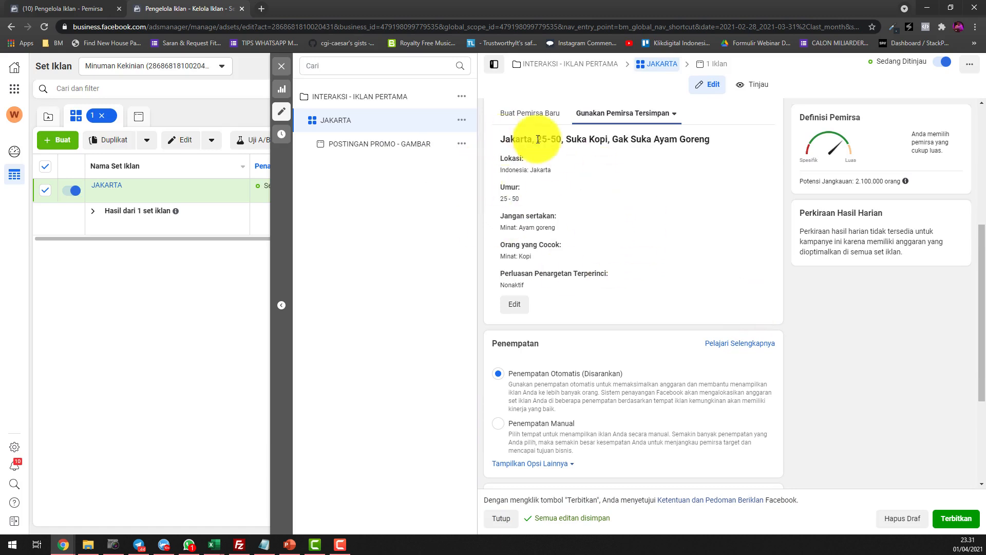
- Switch back to the Pemirsa page and reload it to check the saved audience in the list
left_click(72, 8)
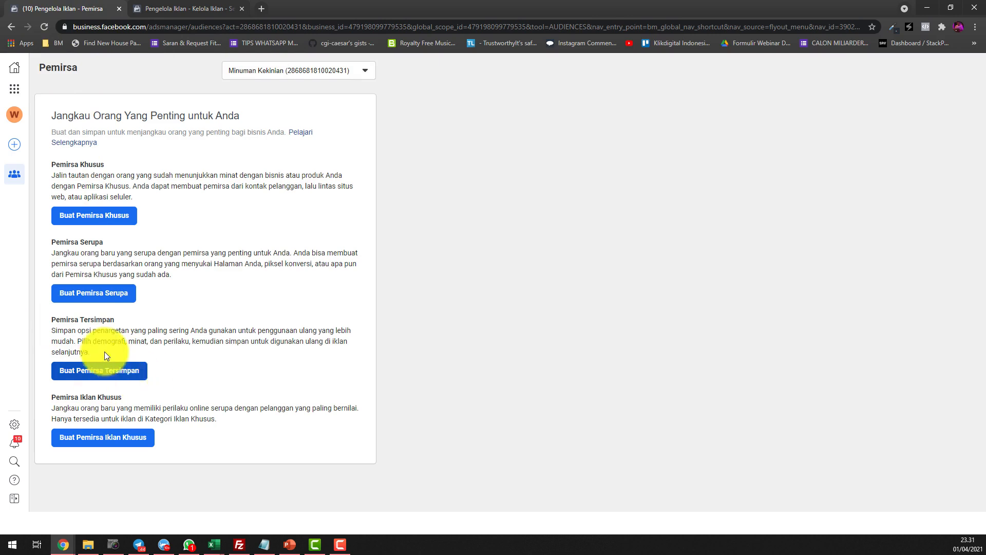
left_click(44, 27)
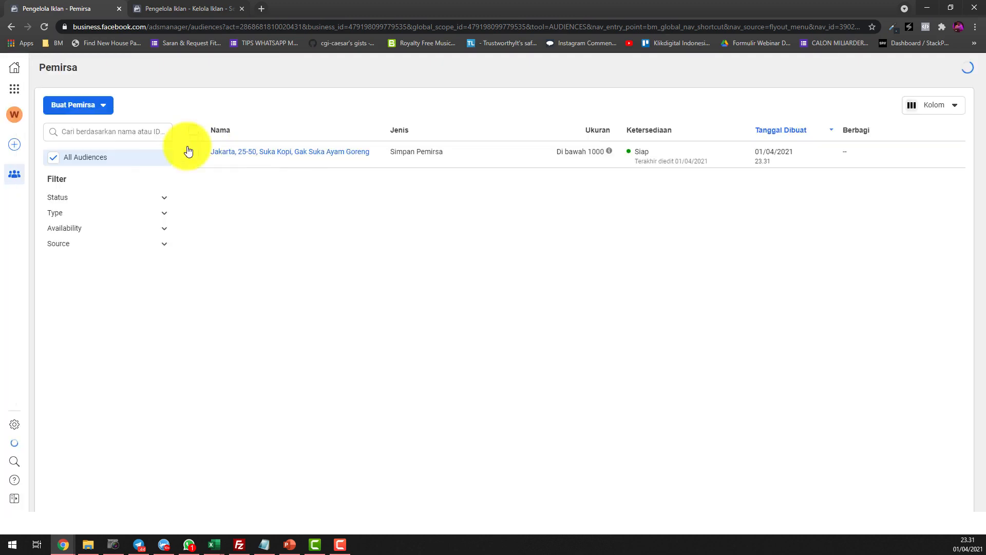
mouse_move(278, 157)
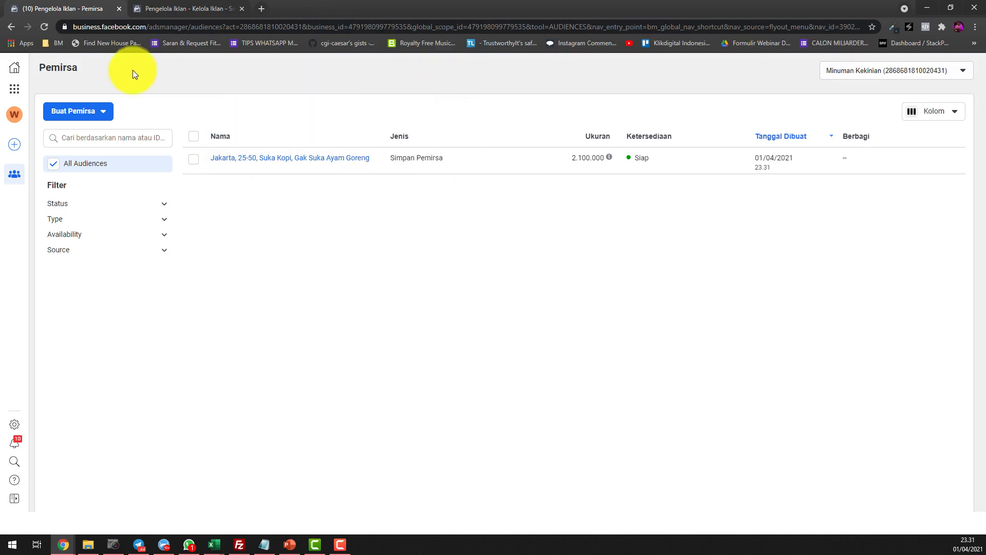
- Start creating a Pemirsa Khusus and review the Situs Web and Daftar pelanggan sources
left_click(102, 119)
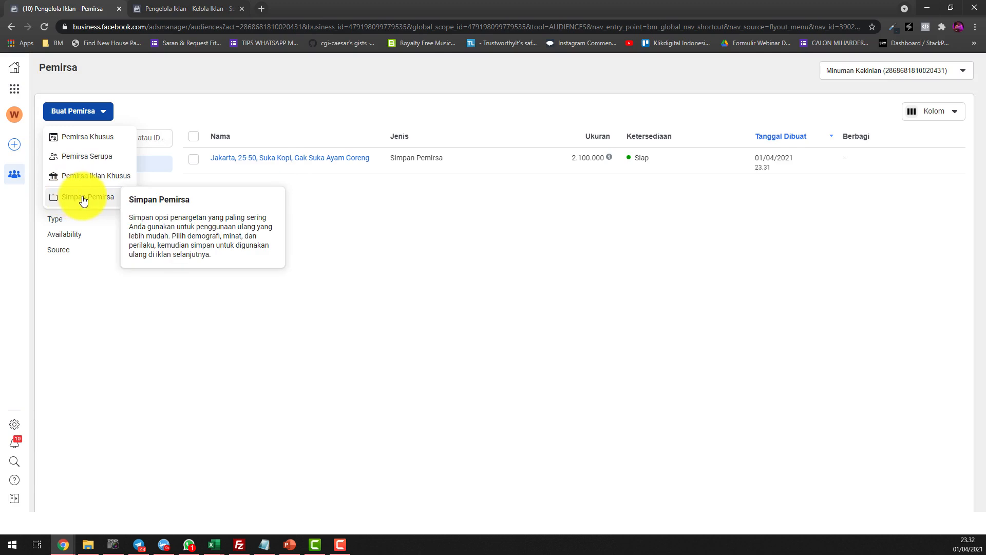
left_click(89, 139)
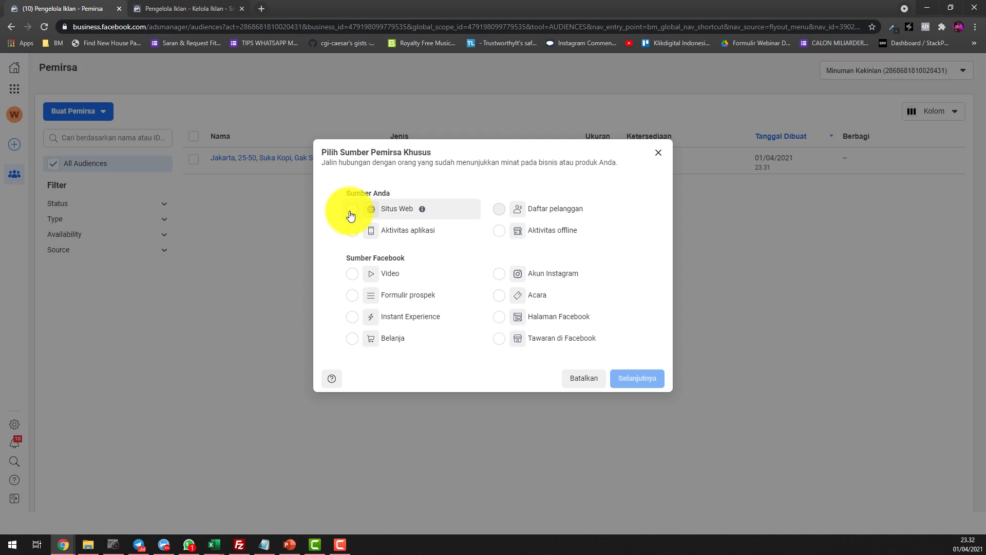
mouse_move(421, 214)
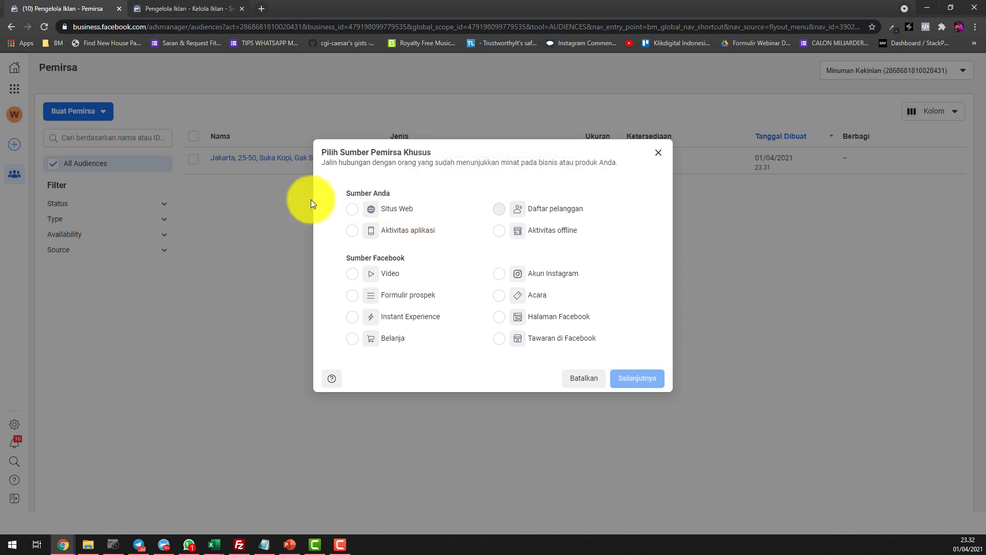
mouse_move(502, 208)
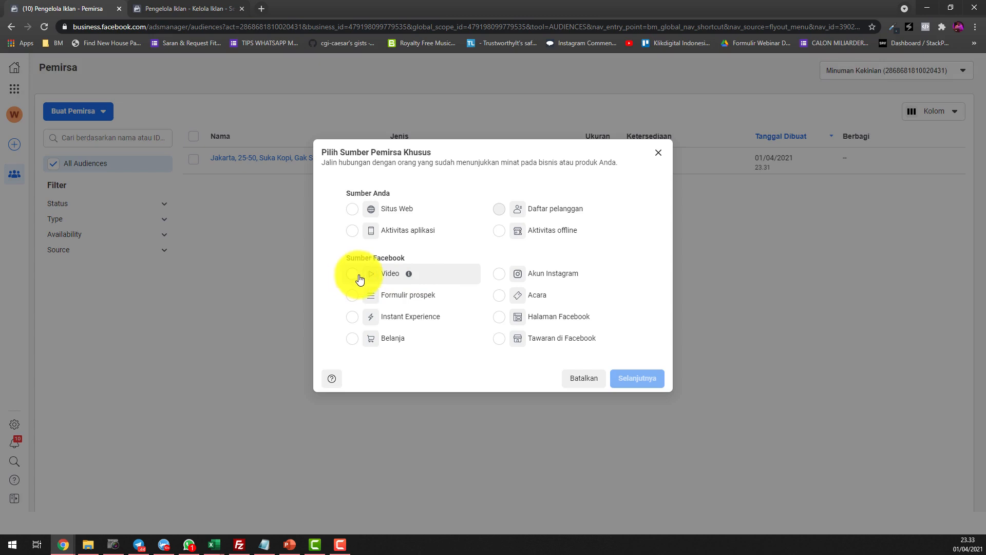
- Review the Akun Instagram, Halaman Facebook and Tawaran di Facebook sources, and continue with Halaman Facebook as the custom audience source
left_click(498, 279)
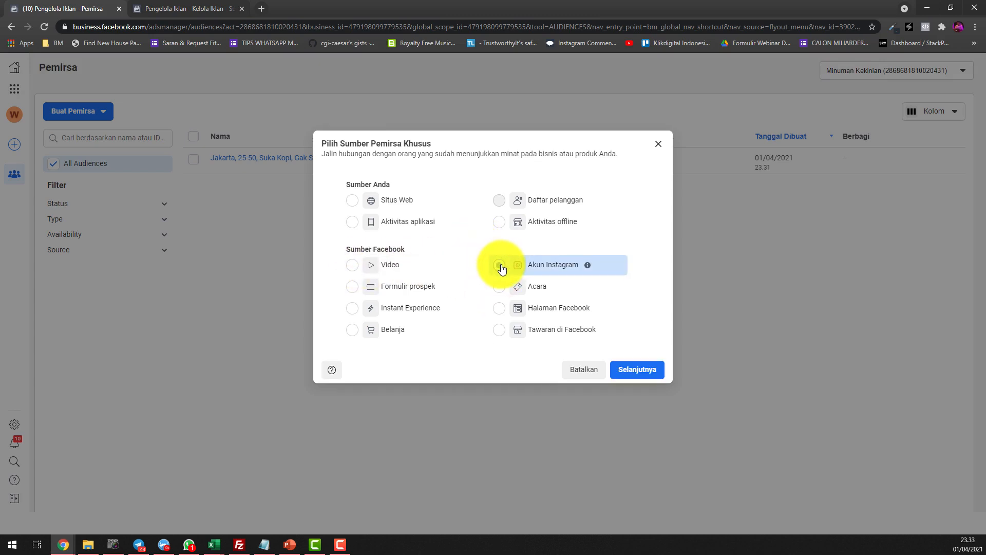
mouse_move(586, 267)
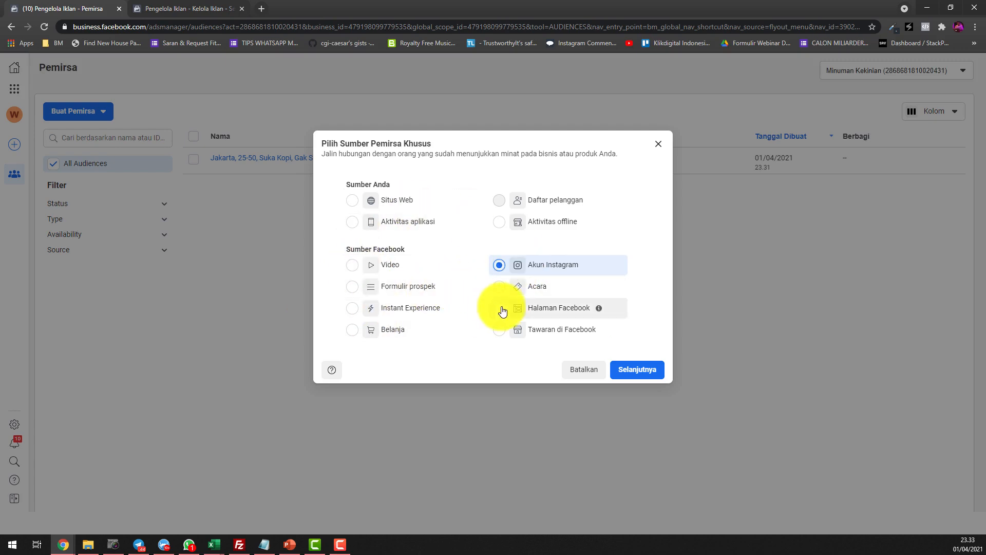
mouse_move(600, 311)
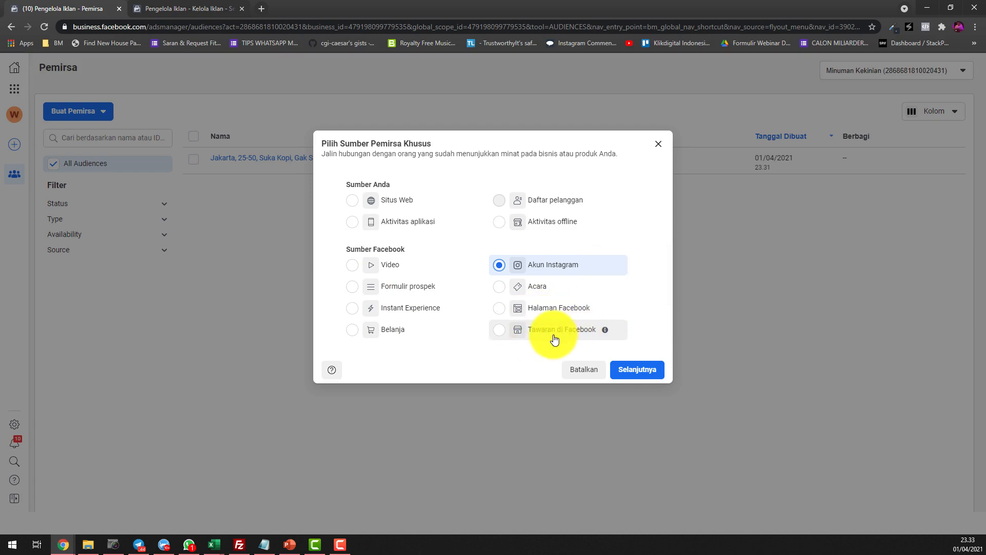
mouse_move(606, 334)
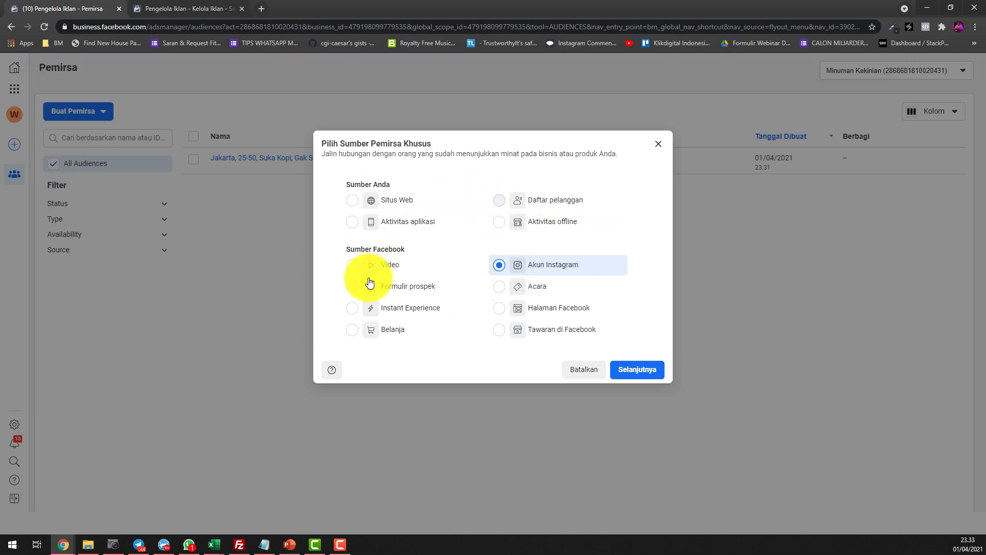
left_click(499, 308)
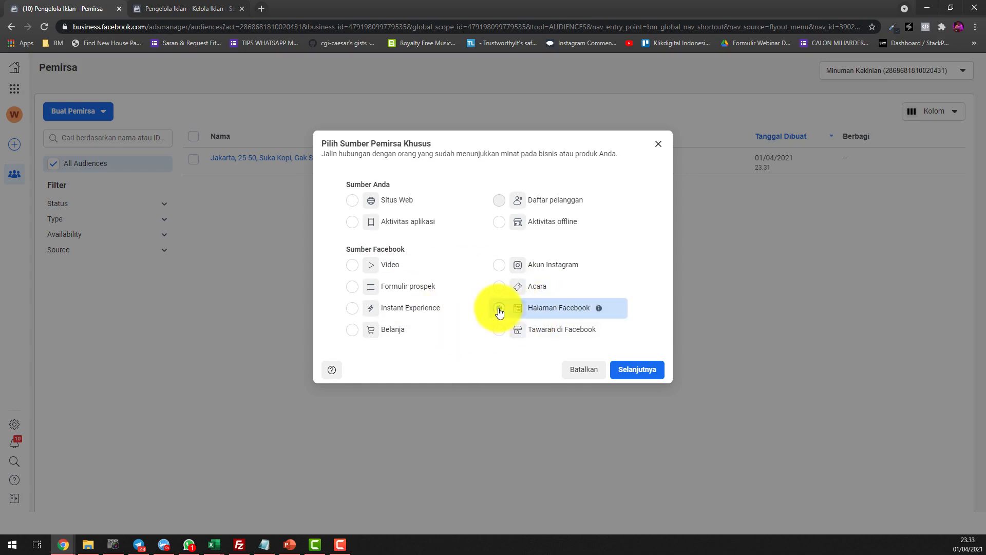
left_click(650, 371)
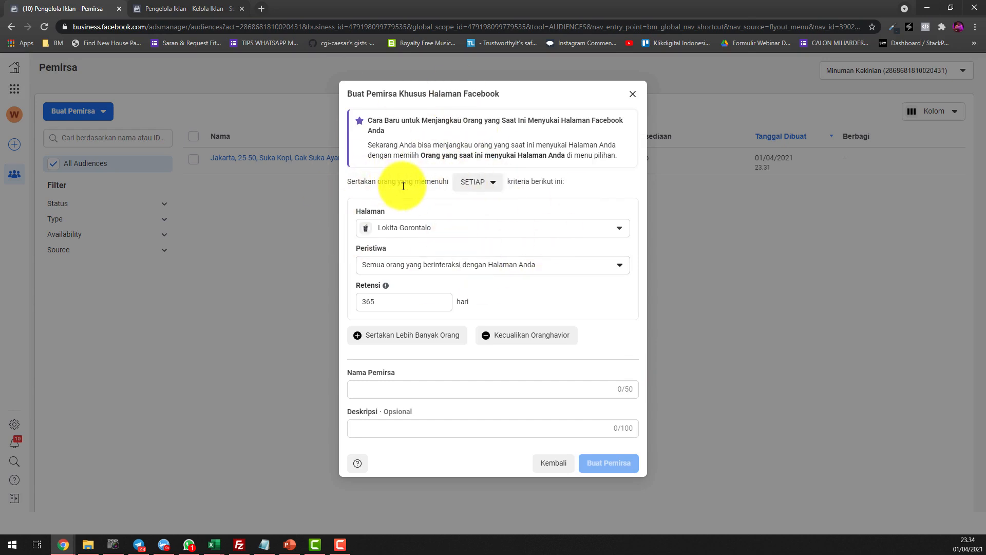
- Examine the SETIAP matching options and highlight the "Sertakan orang yang memenuhi" criteria text
left_click(486, 186)
left_click(543, 193)
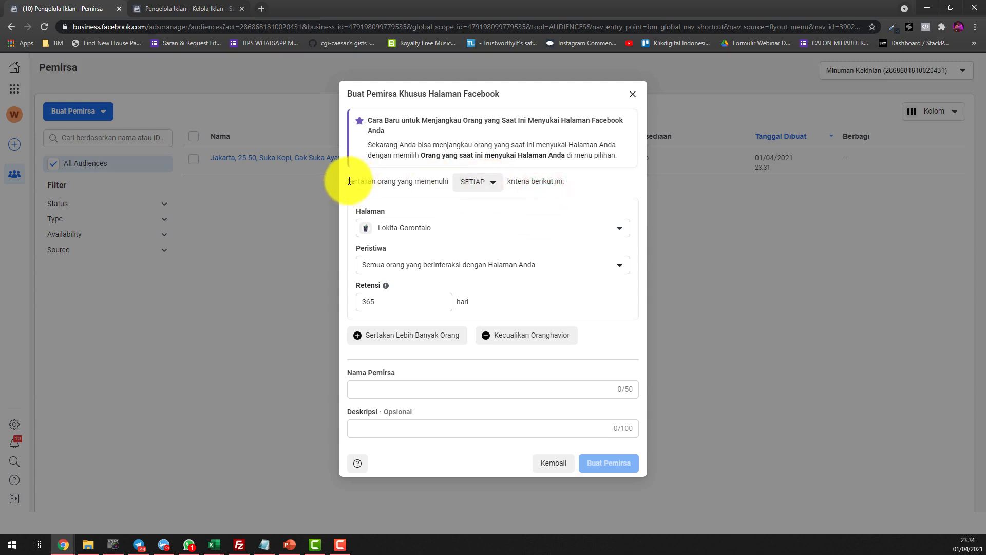
left_click_drag(348, 181, 448, 183)
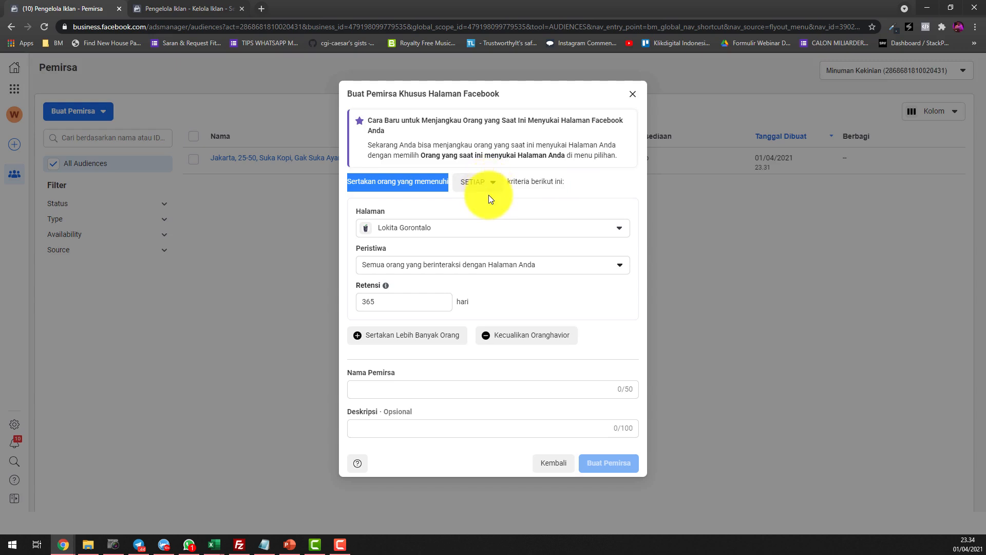
- Set the audience's Halaman to WBS Official from the wbscorpora business
left_click(446, 227)
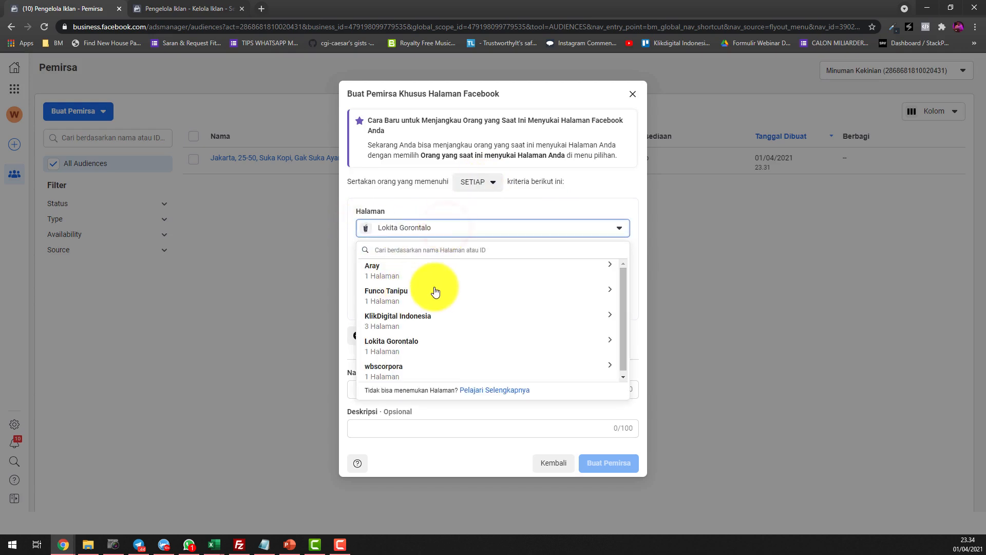
scroll(444, 308, "down", 1)
left_click(403, 366)
left_click(401, 363)
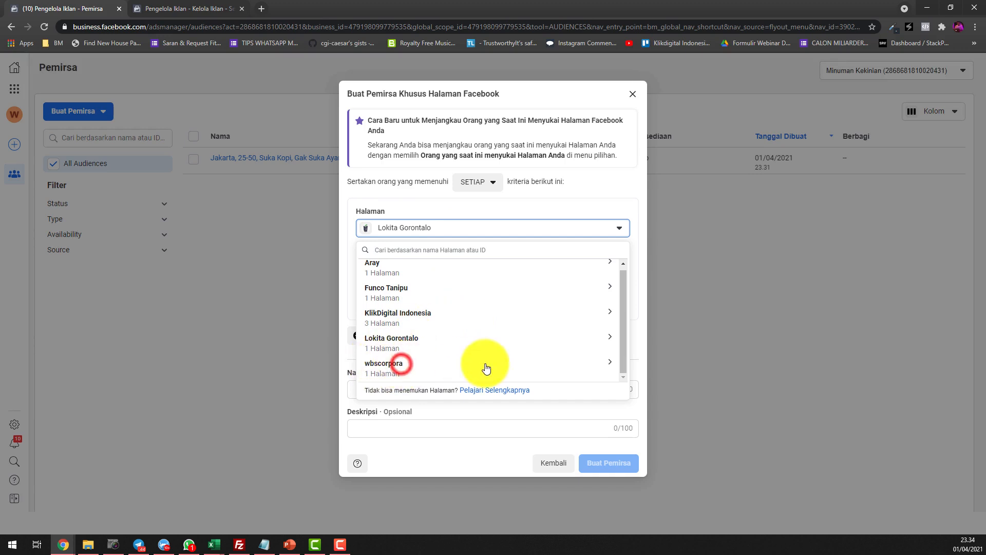
left_click(467, 361)
scroll(466, 361, "down", 1)
left_click(426, 369)
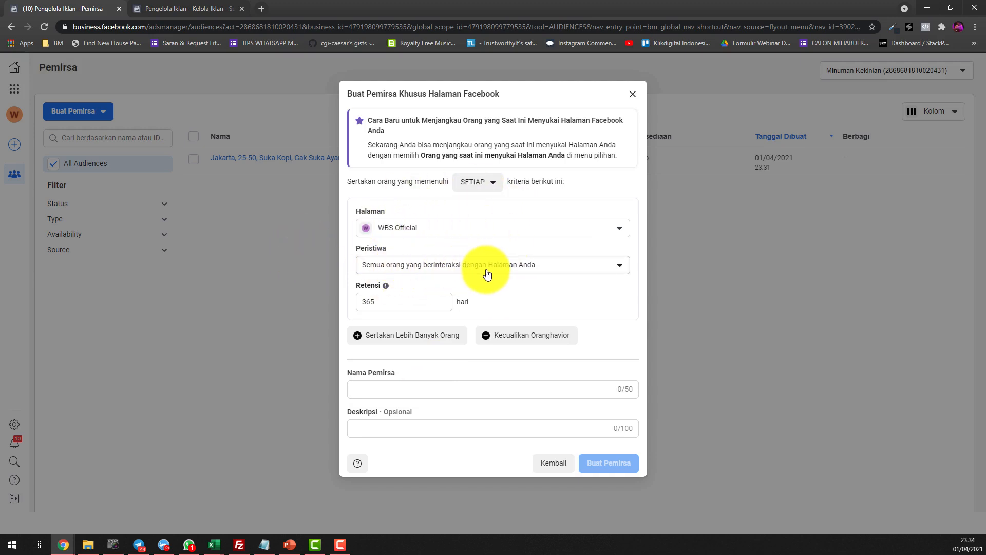
- Review the Peristiwa engagement options for the page audience, keeping "Semua orang yang berinteraksi dengan Halaman Anda"
left_click(526, 271)
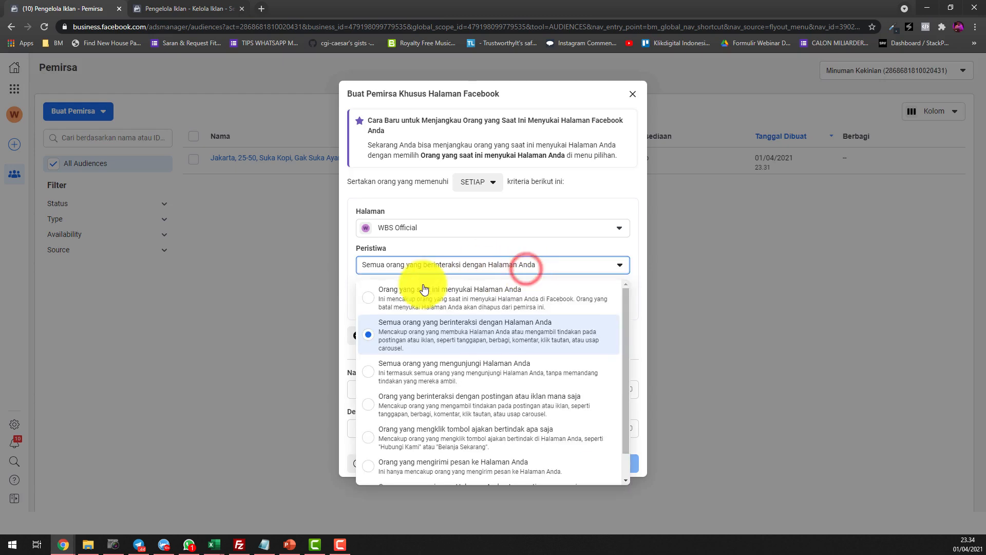
left_click(478, 264)
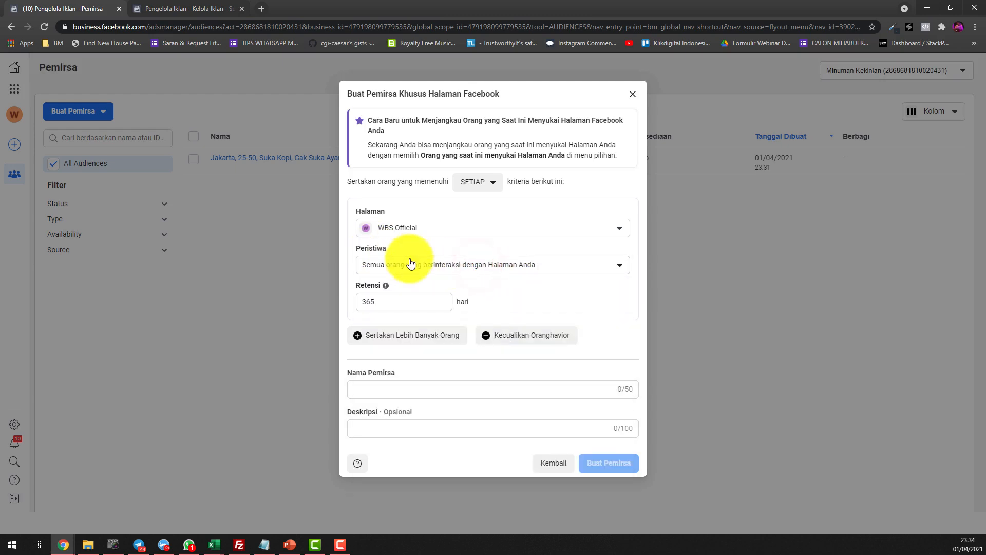
left_click(522, 269)
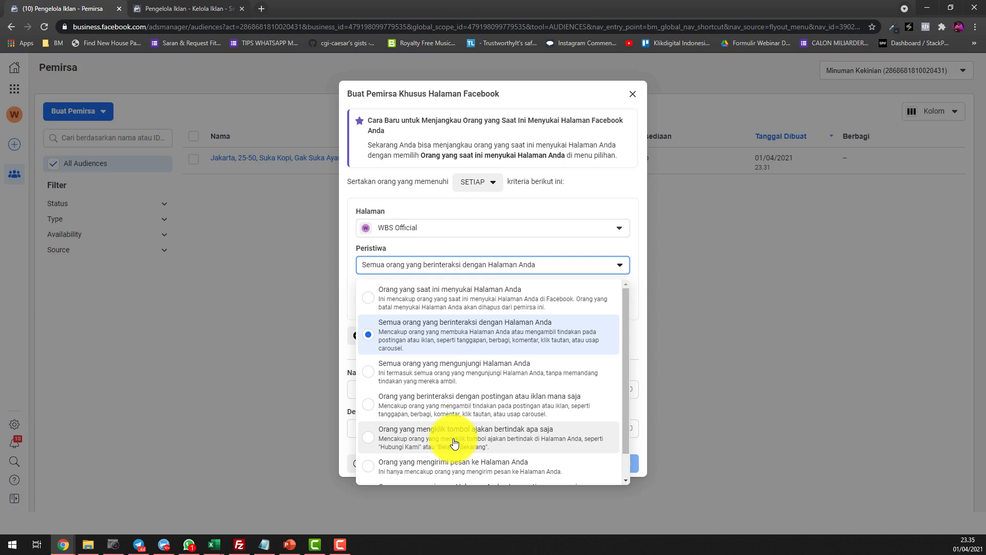
scroll(470, 422, "down", 1)
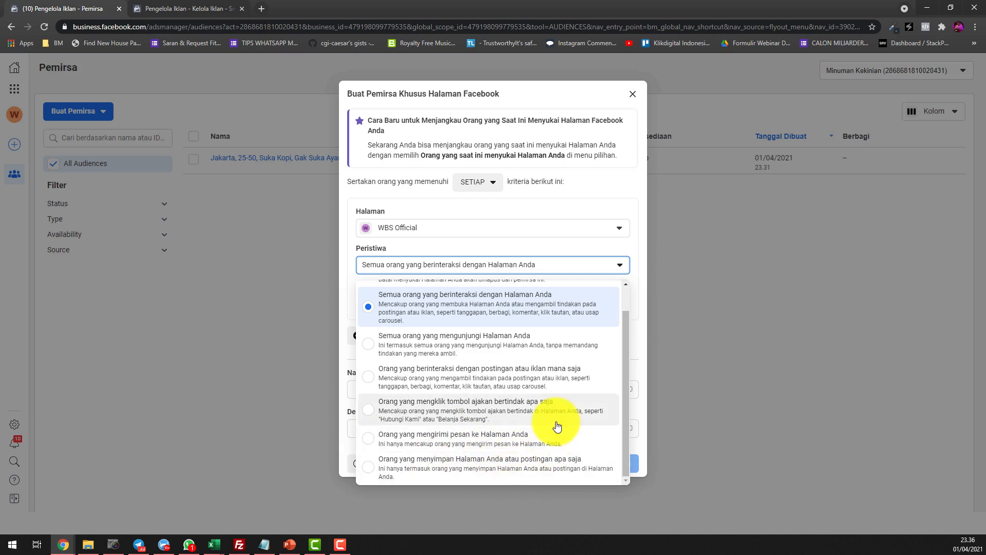
scroll(536, 381, "up", 1)
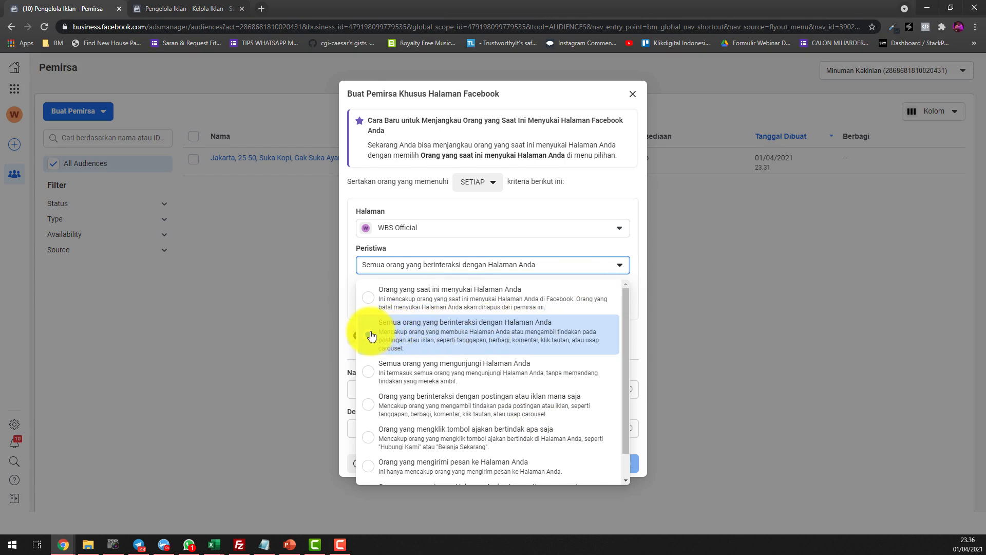
left_click(501, 244)
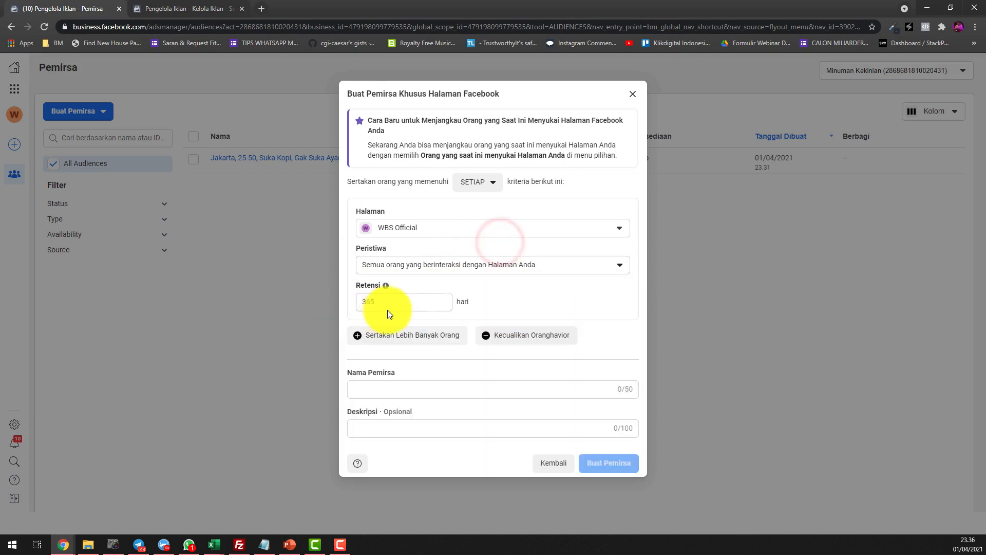
- Read the explanation of the Retensi setting and highlight its number of days
mouse_move(387, 287)
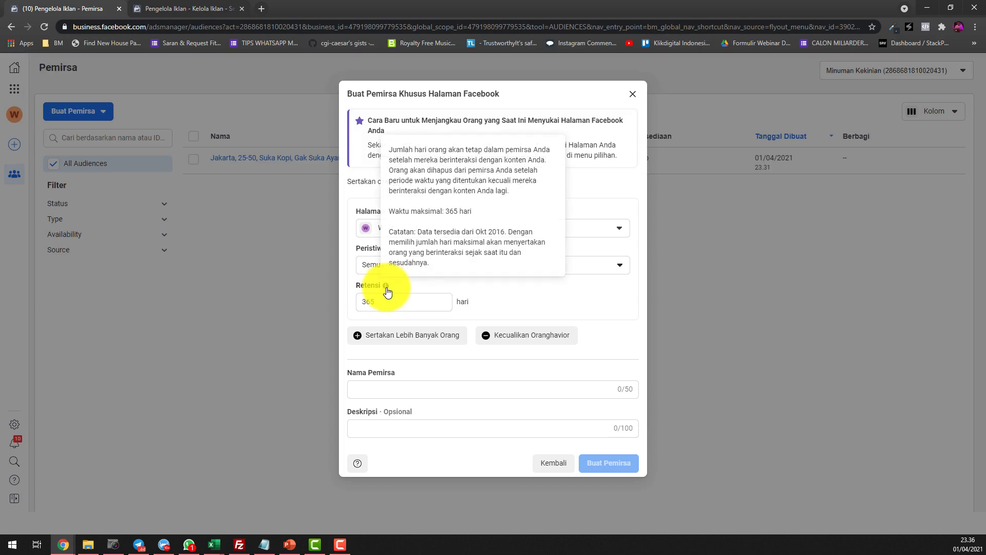
double_click(398, 304)
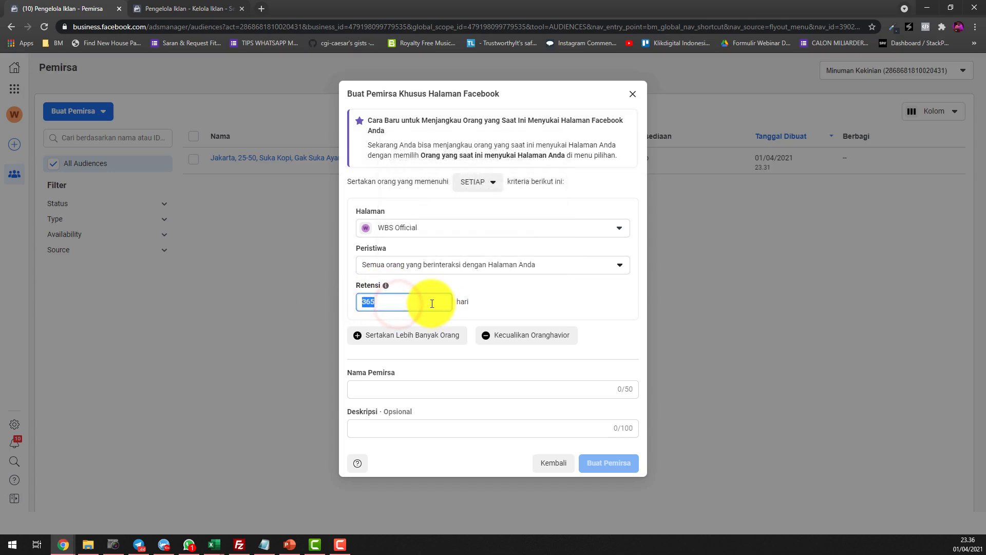
left_click(496, 305)
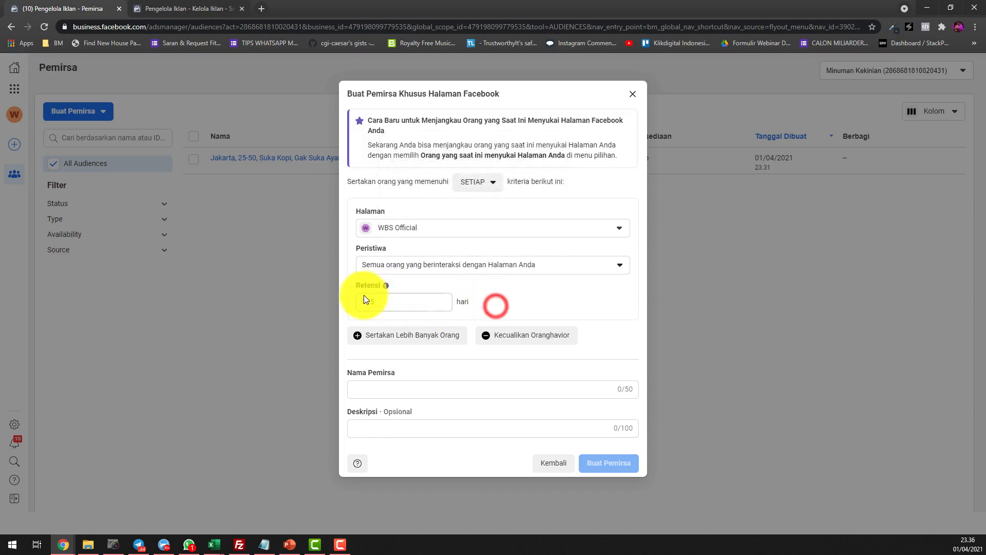
double_click(401, 300)
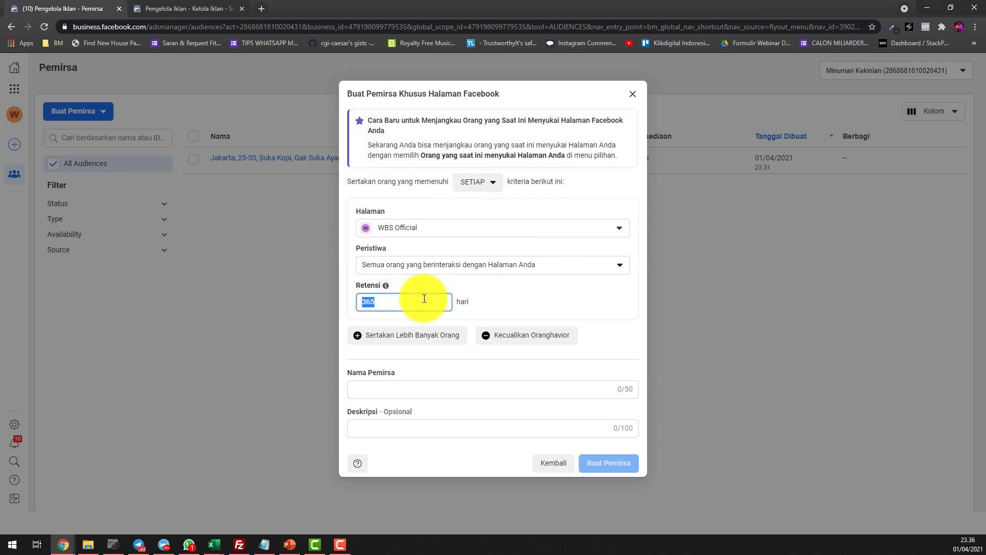
- Try a Retensi period of 30 days for the page audience
left_click(492, 297)
left_click_drag(412, 302, 358, 302)
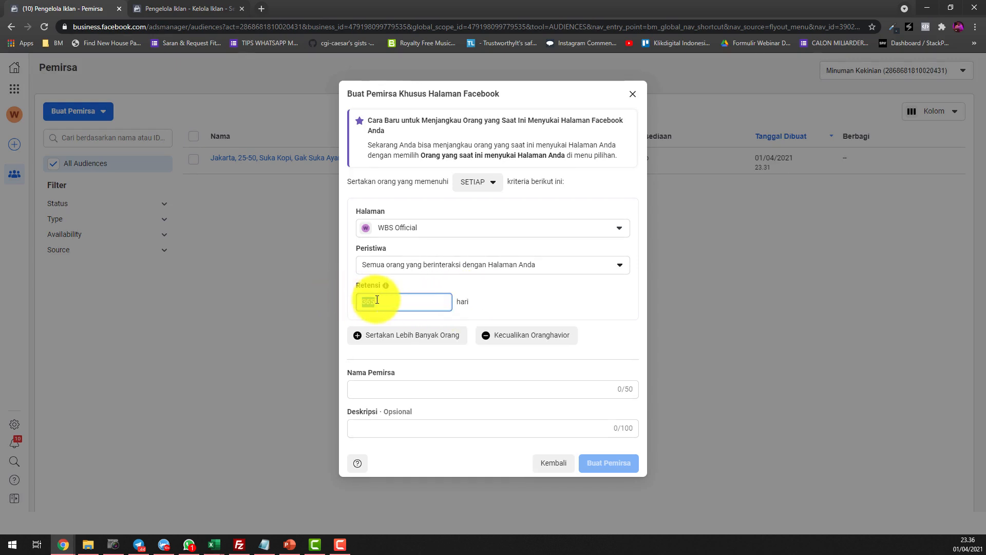
left_click_drag(389, 304, 325, 299)
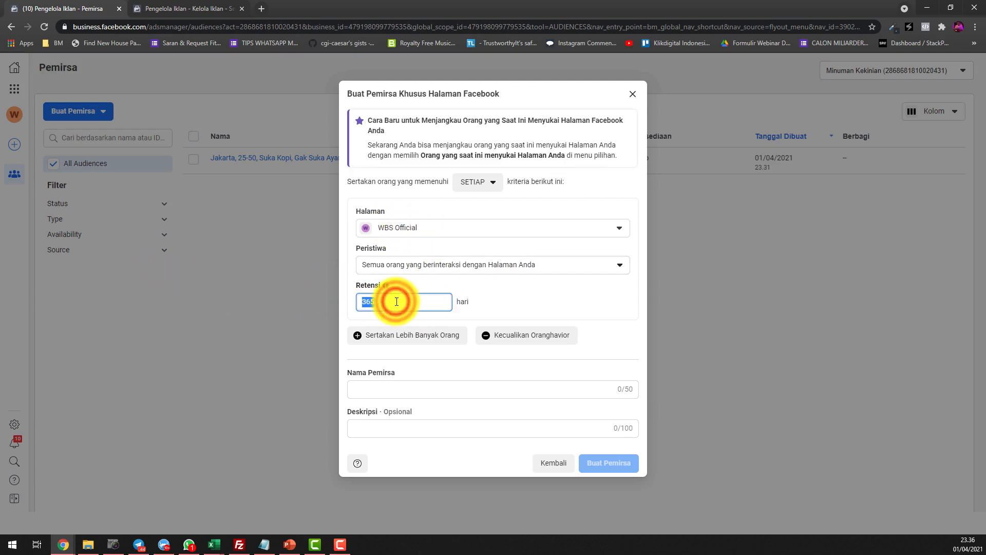
type("30")
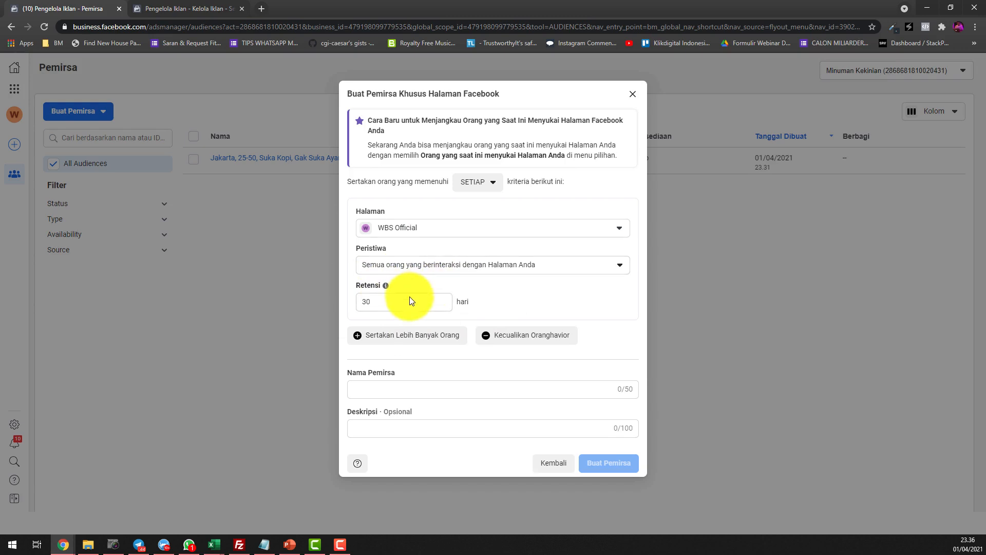
- Set the page audience's Retensi to 180 days
left_click_drag(411, 301, 363, 295)
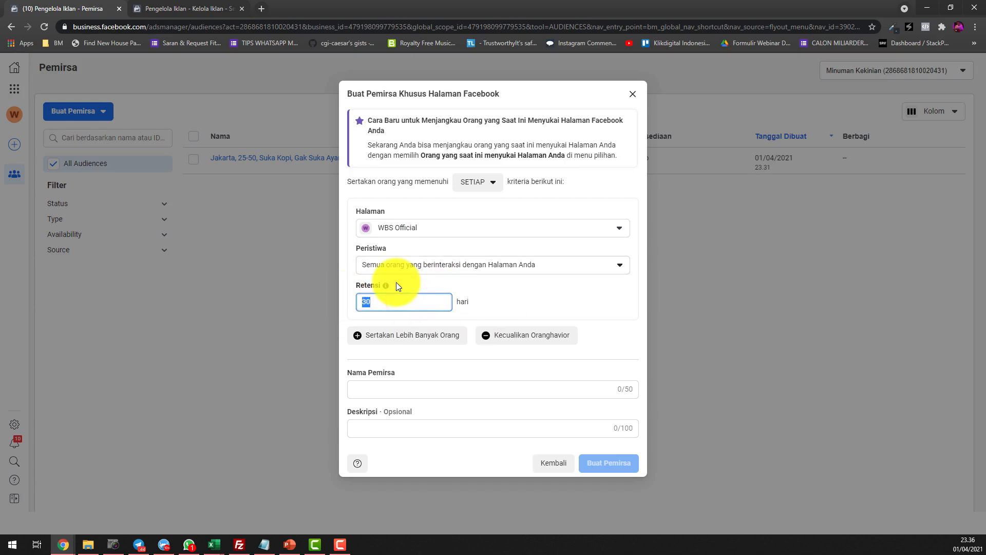
type("180")
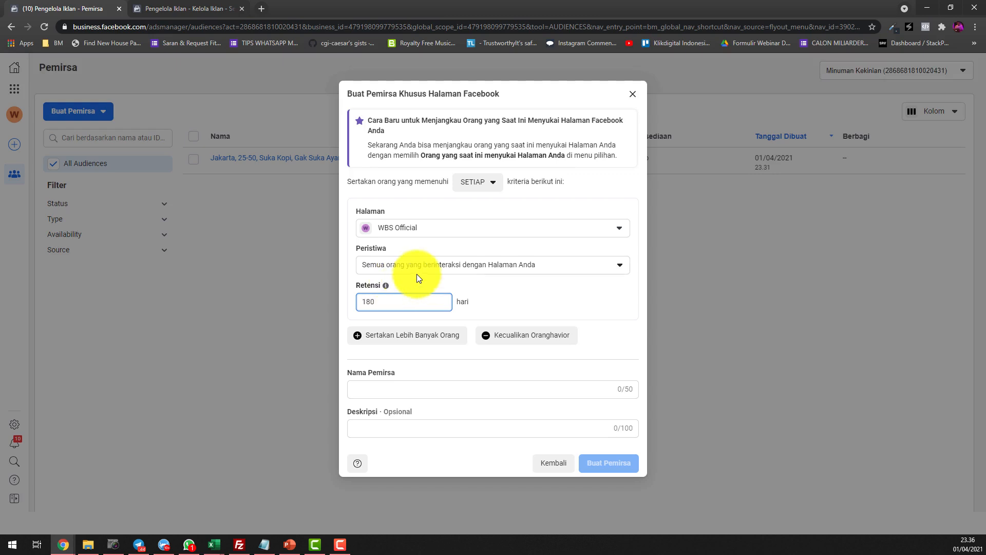
left_click(498, 296)
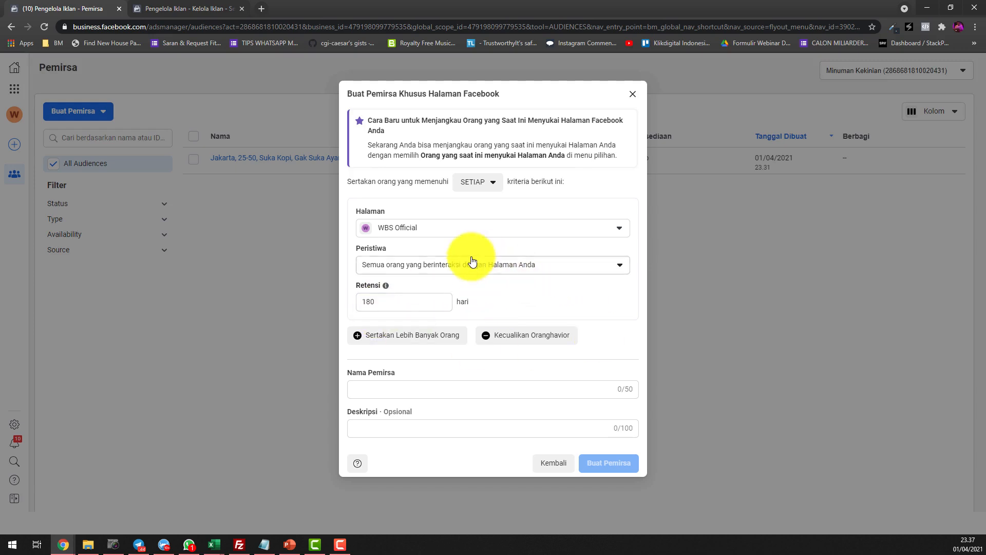
- Name the audience "Interaksi Halaman 180 Hari", create it and finish the creation dialog
left_click(474, 385)
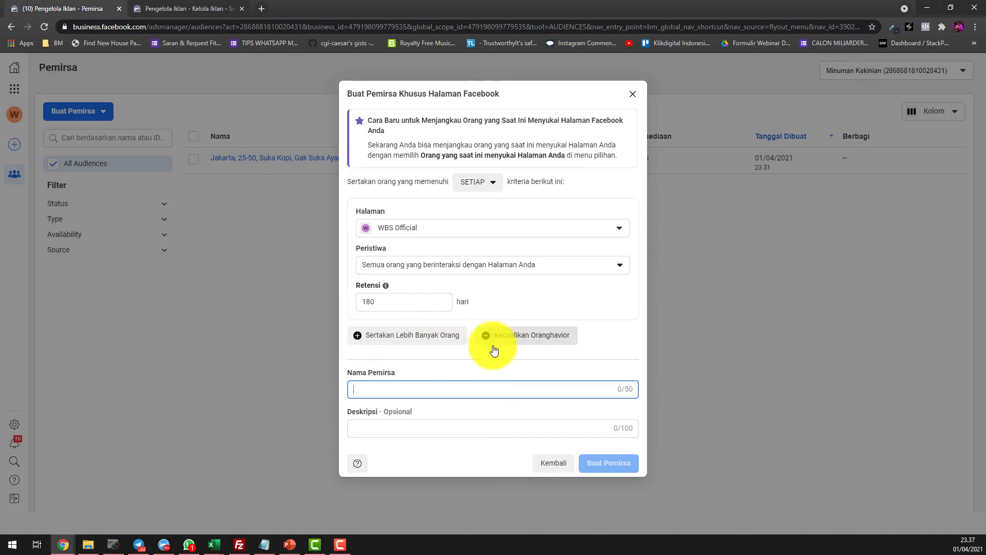
left_click(400, 390)
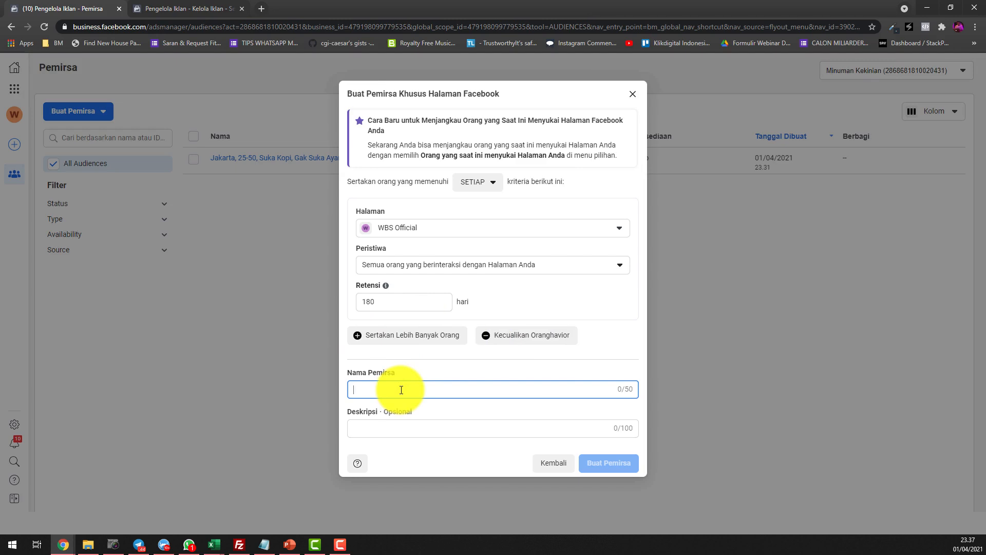
type("Interaksi Halaman 180 Hari")
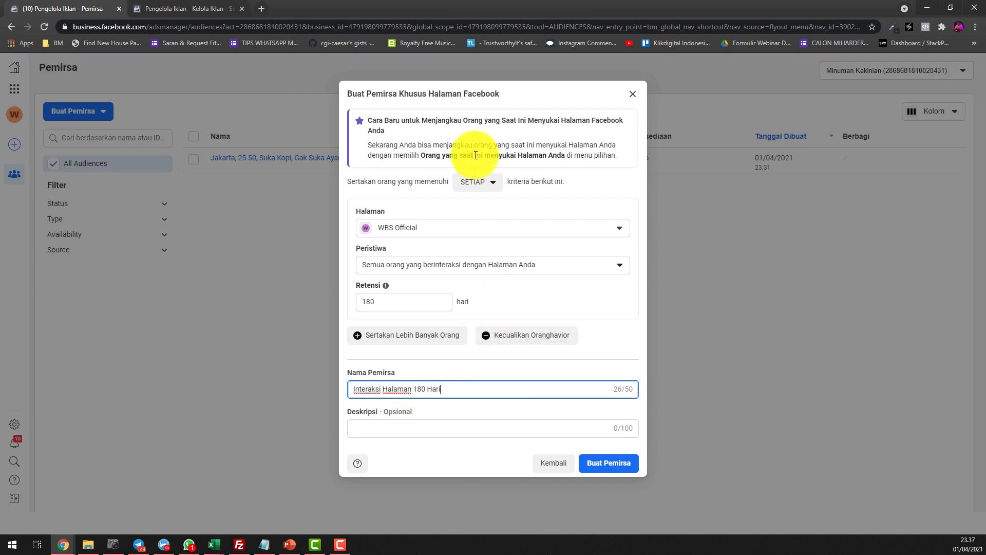
left_click(613, 463)
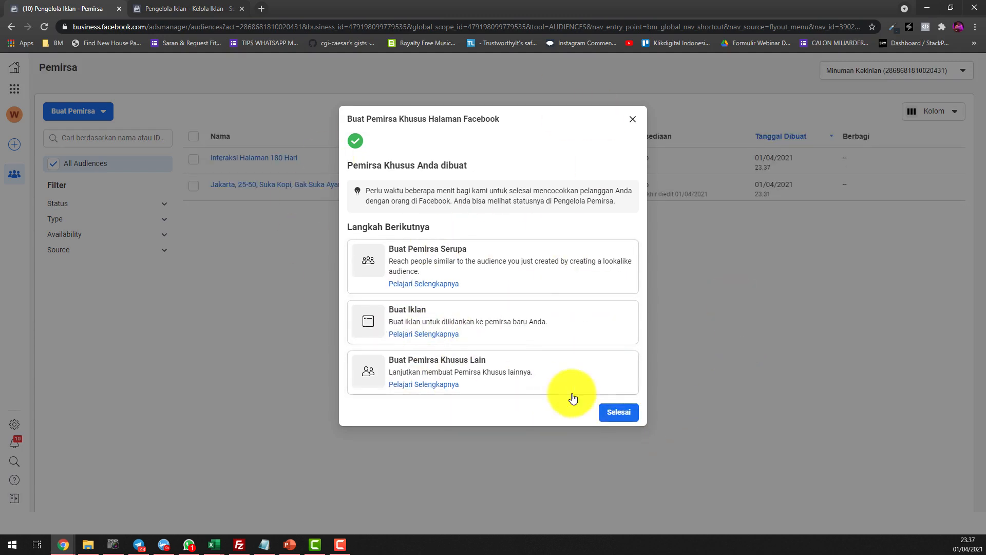
left_click(617, 414)
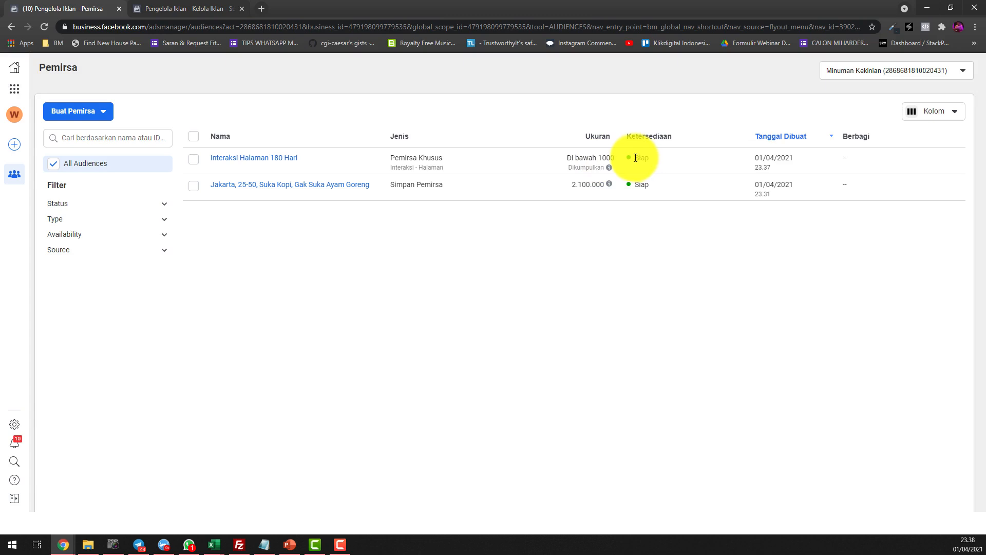
- Check the availability and details of the Interaksi Halaman 180 Hari audience in the audience list
mouse_move(634, 157)
left_mouse_down()
mouse_move(670, 161)
mouse_move(635, 159)
left_mouse_up()
left_click(669, 161)
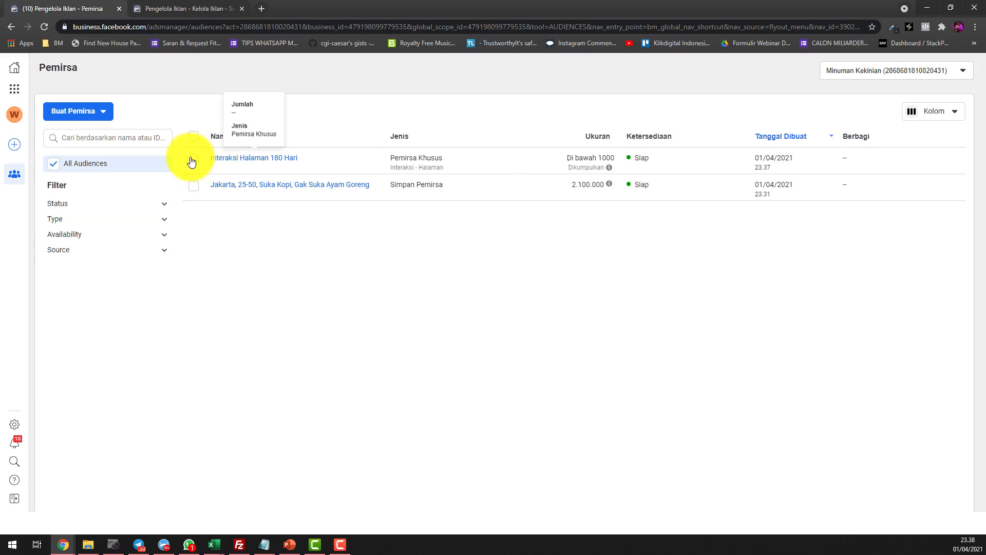
mouse_move(246, 157)
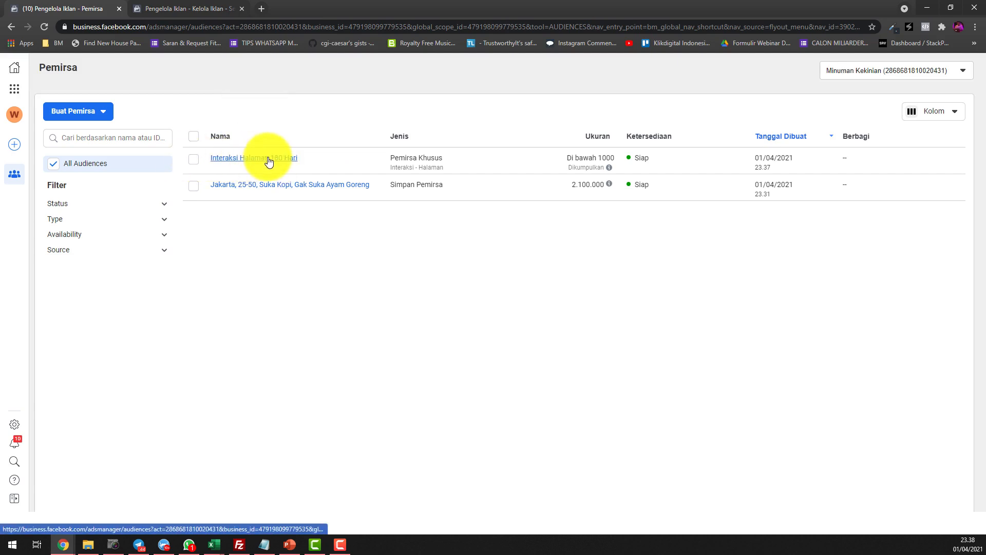
mouse_move(636, 168)
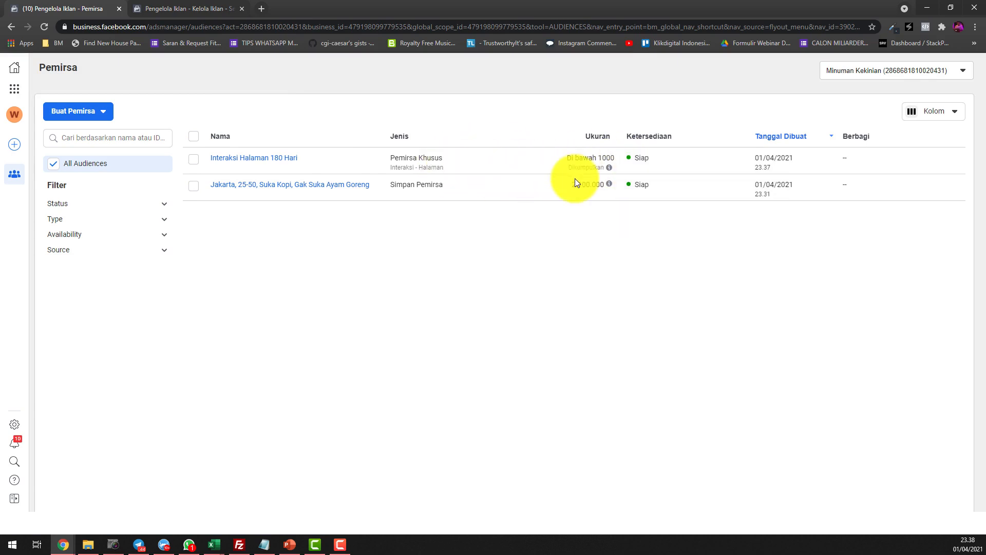
- Return to the JAKARTA ad set editor, reload the page and go to its Pemirsa section
left_click(193, 9)
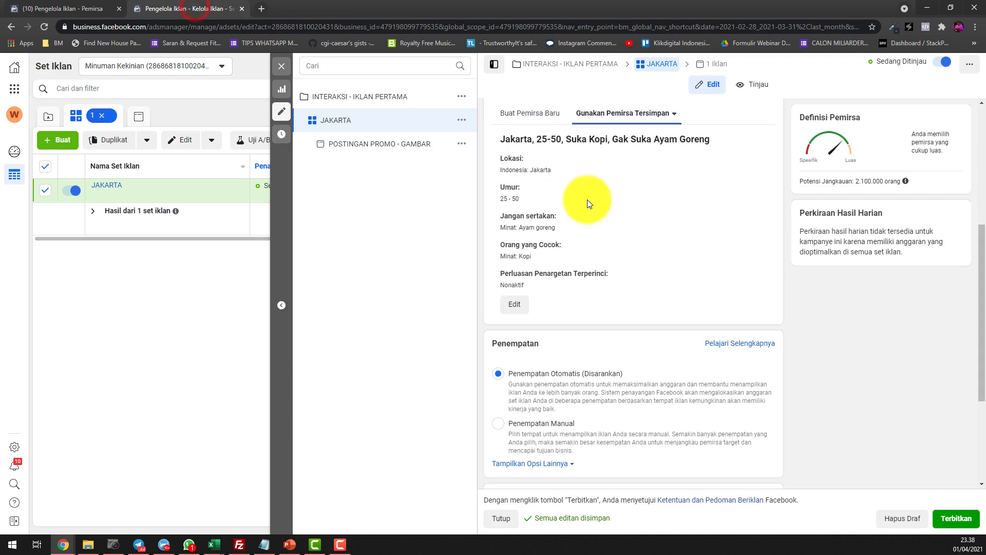
scroll(606, 255, "up", 5)
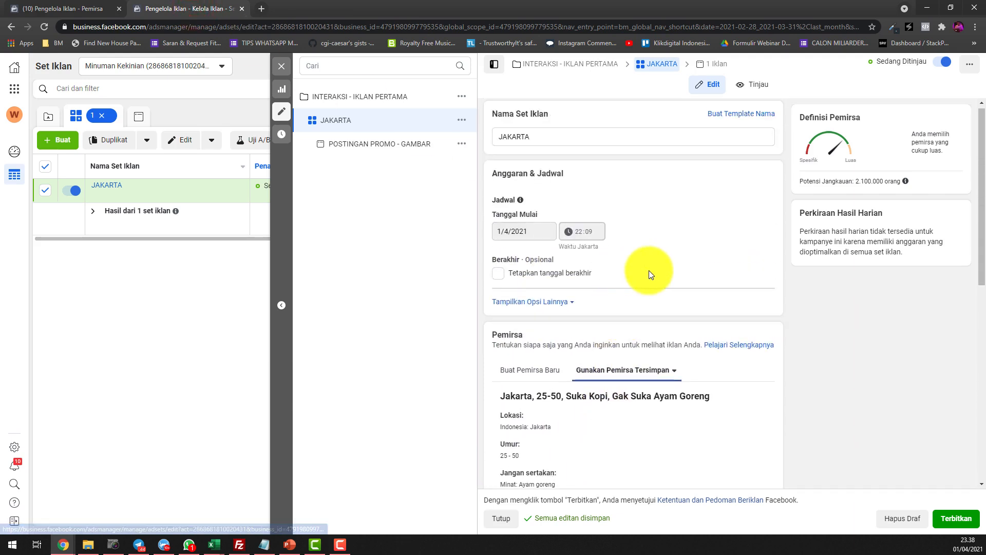
left_click(45, 26)
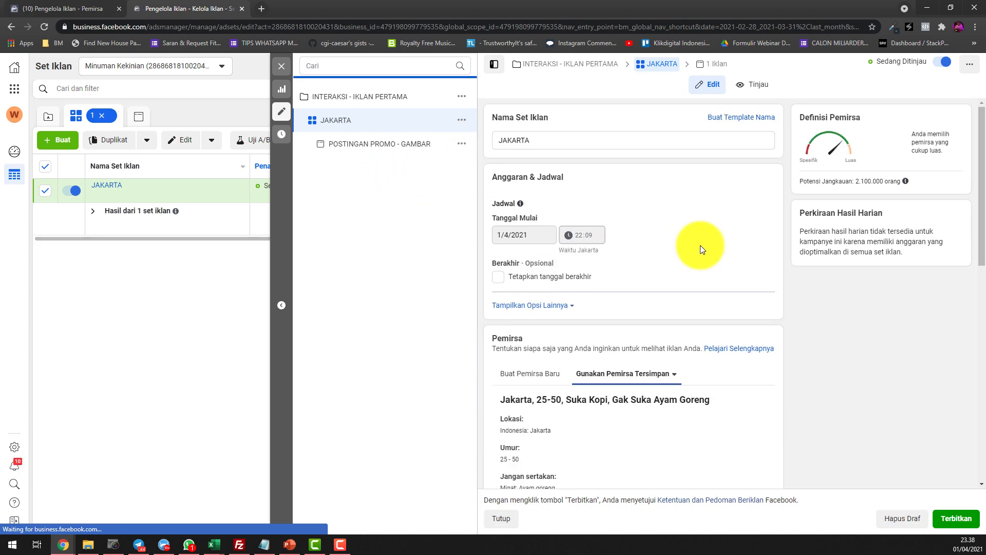
scroll(671, 292, "down", 4)
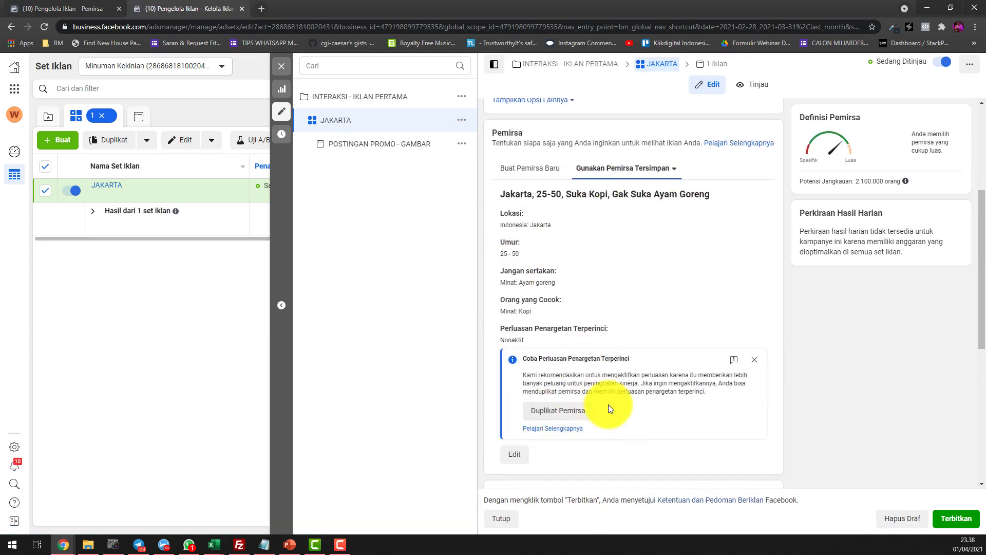
- Switch the ad set from its saved audience to a new one targeting the Interaksi Halaman 180 Hari custom audience
left_click(534, 173)
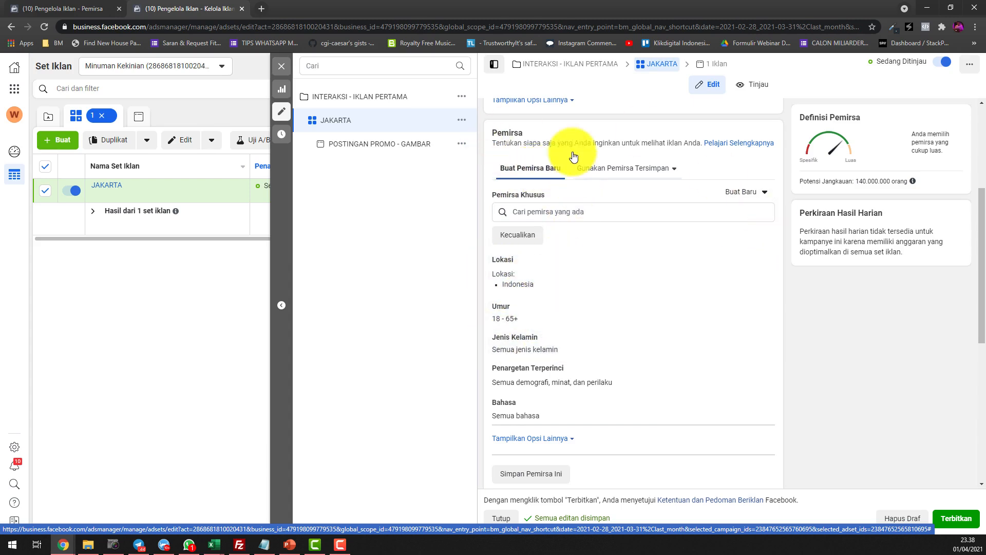
left_click(532, 212)
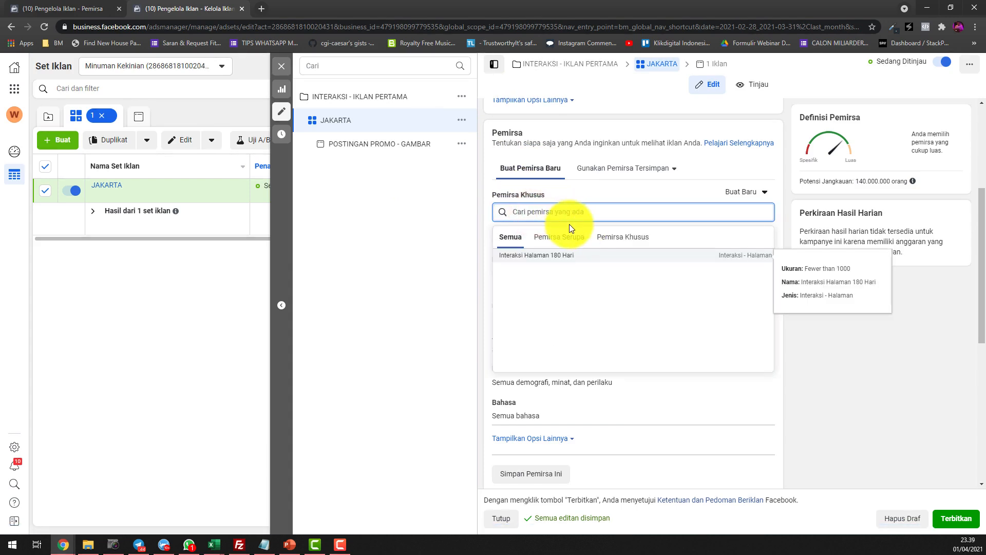
left_click(551, 255)
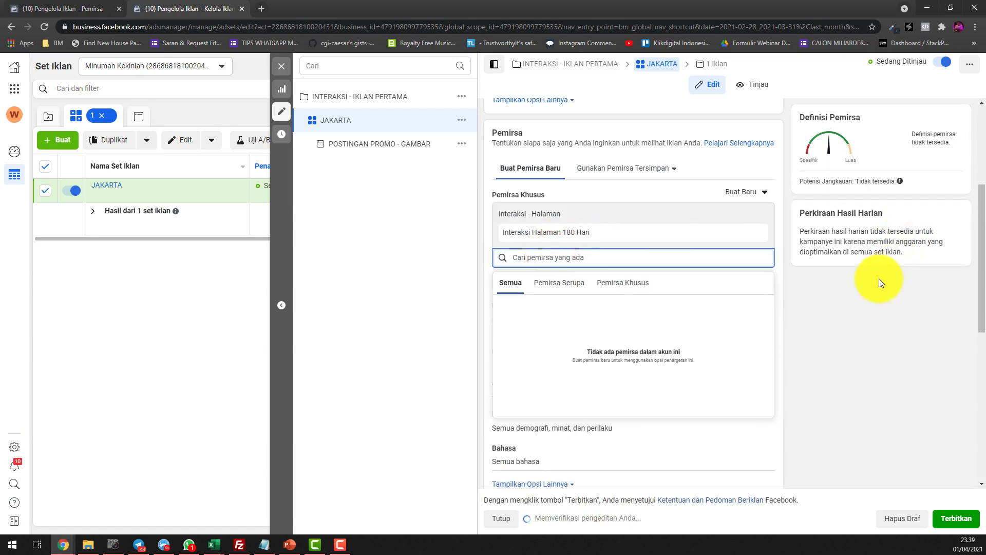
left_click(864, 308)
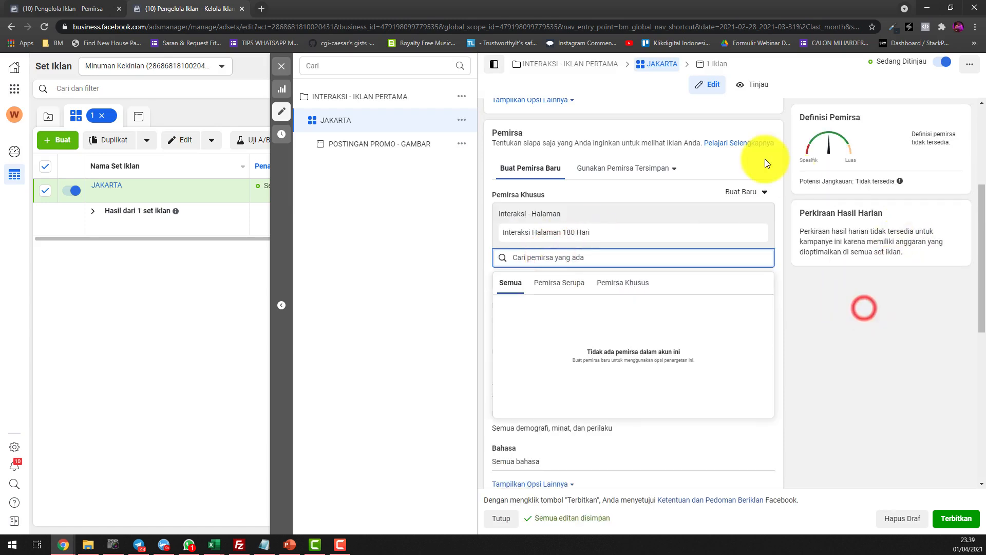
left_click(784, 284)
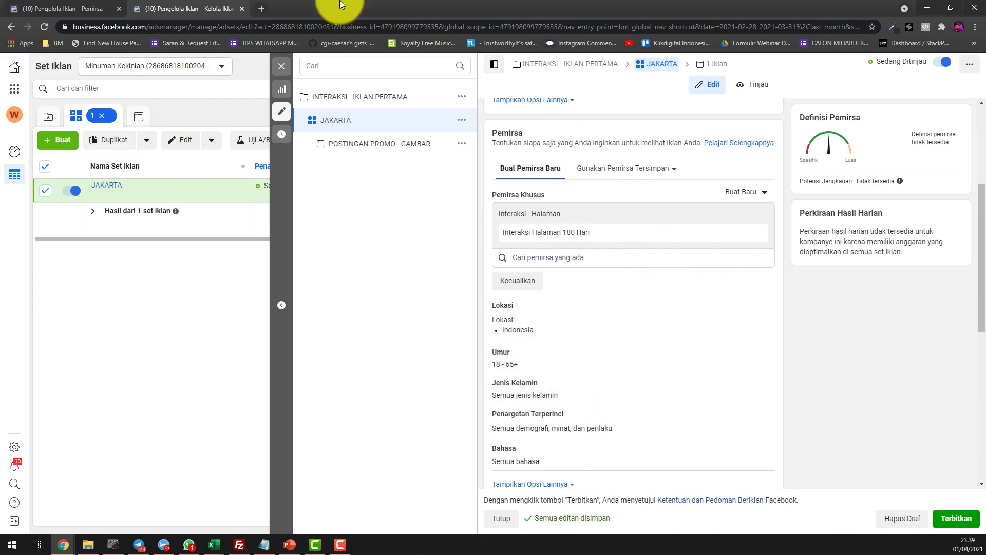
- Go back to the Pemirsa audience list and look over the audience types that can be created
left_click(62, 8)
left_click(392, 286)
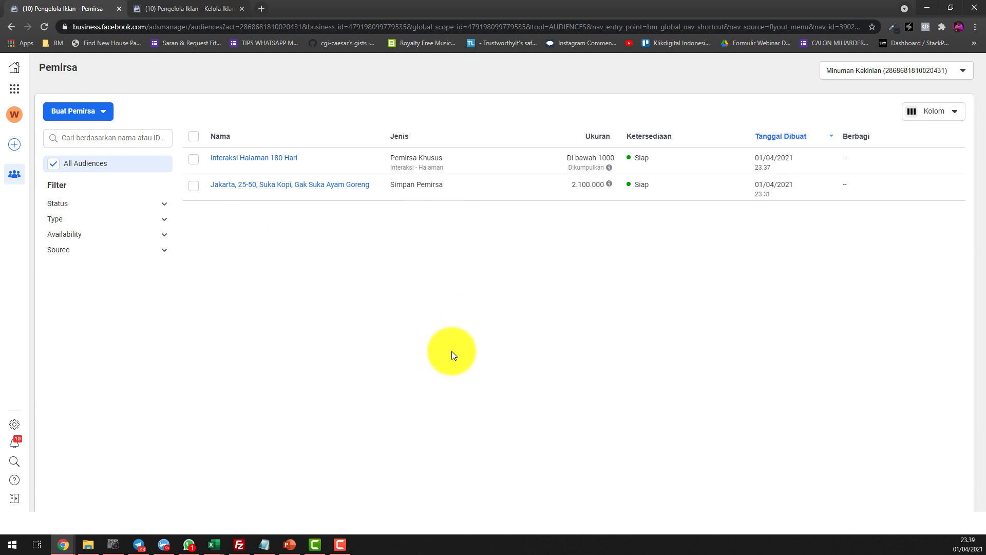
left_click(102, 111)
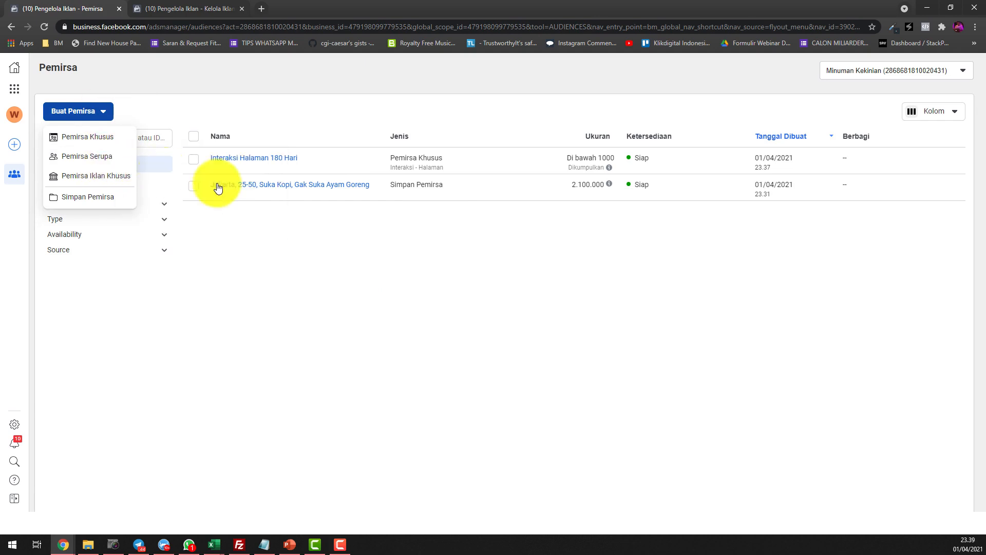
left_click(369, 272)
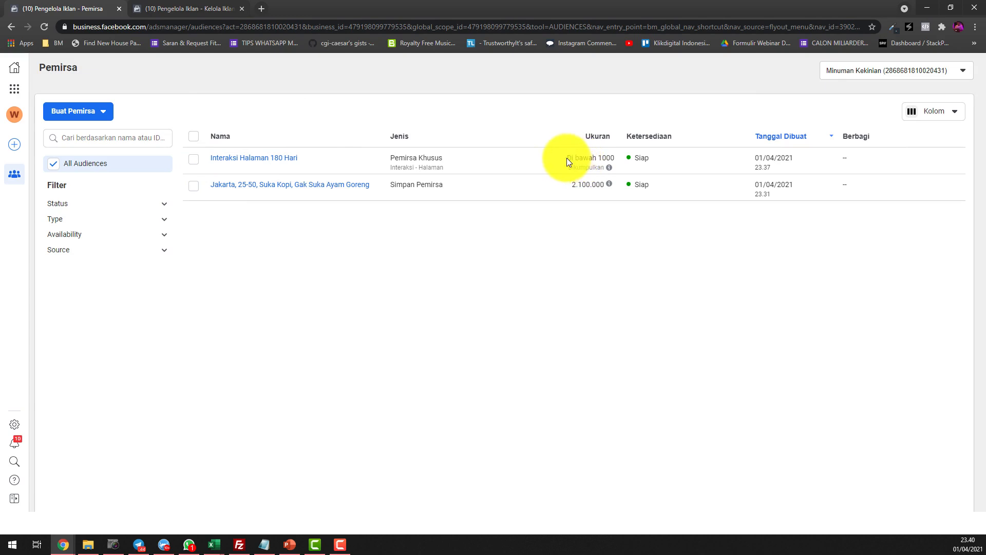
- Highlight the Ukuran value of the Interaksi Halaman 180 Hari audience to examine its size
left_click_drag(568, 158, 614, 154)
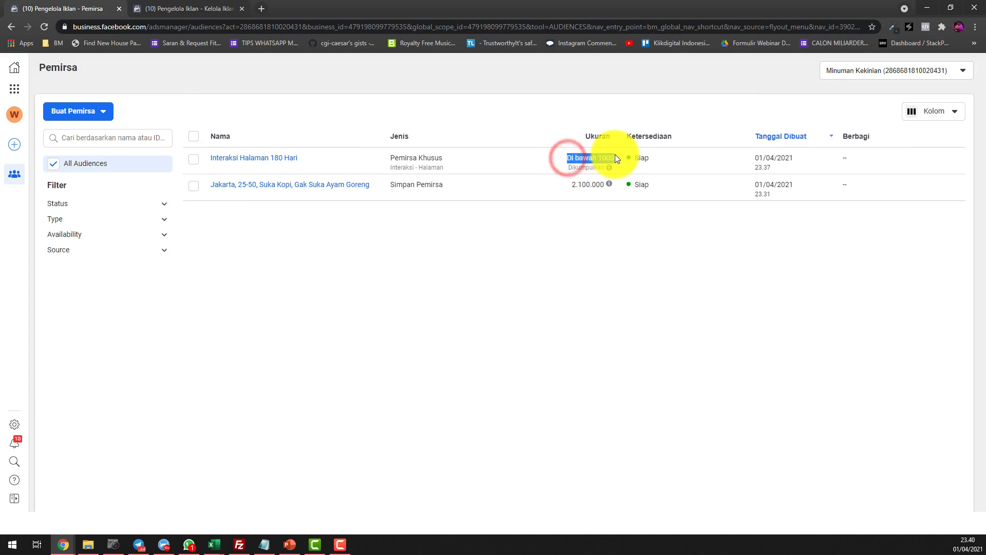
left_click(597, 248)
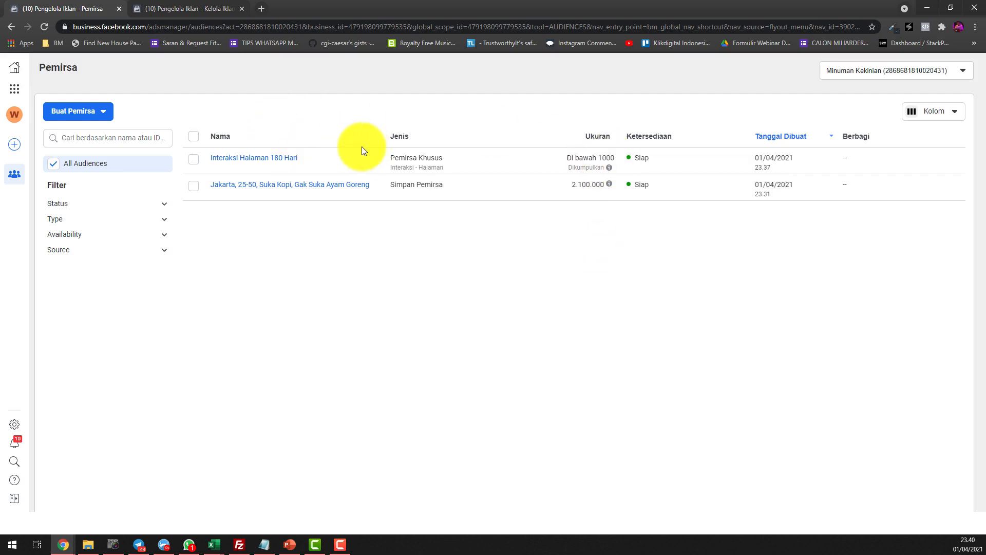
left_click(335, 157)
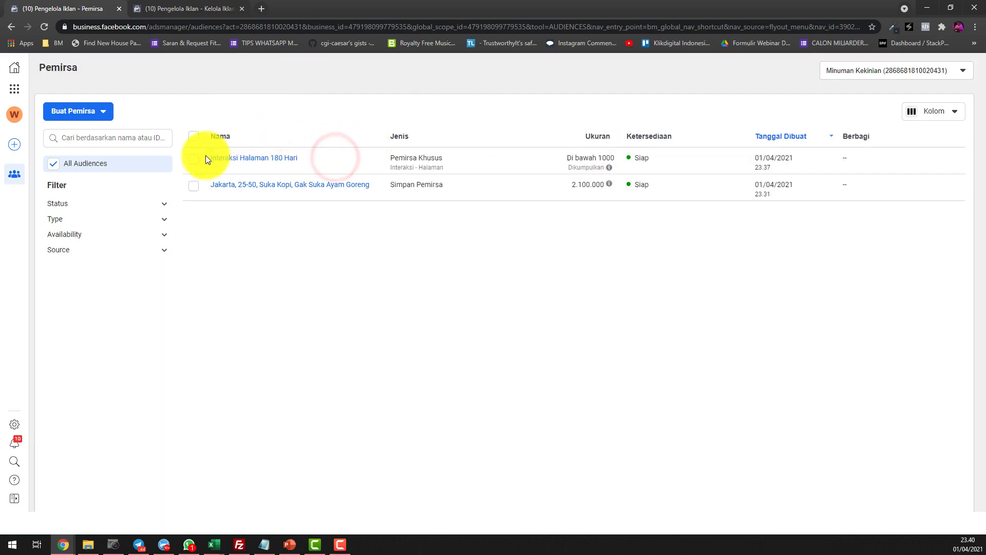
triple_click(567, 158)
left_click(486, 296)
- Review the audience creation options again, and briefly select the Interaksi Halaman 180 Hari audience before clearing the selection
left_click(103, 111)
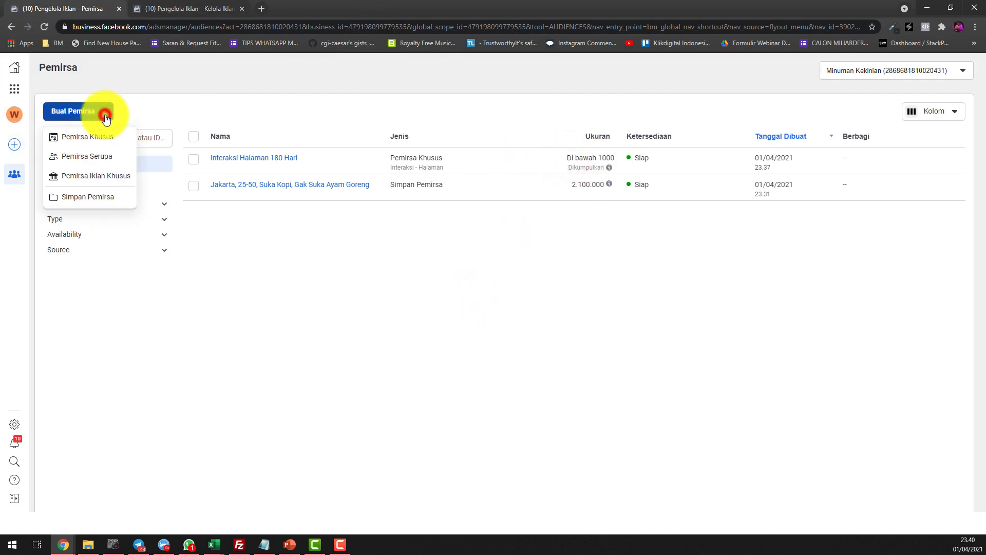
mouse_move(100, 162)
left_click(202, 114)
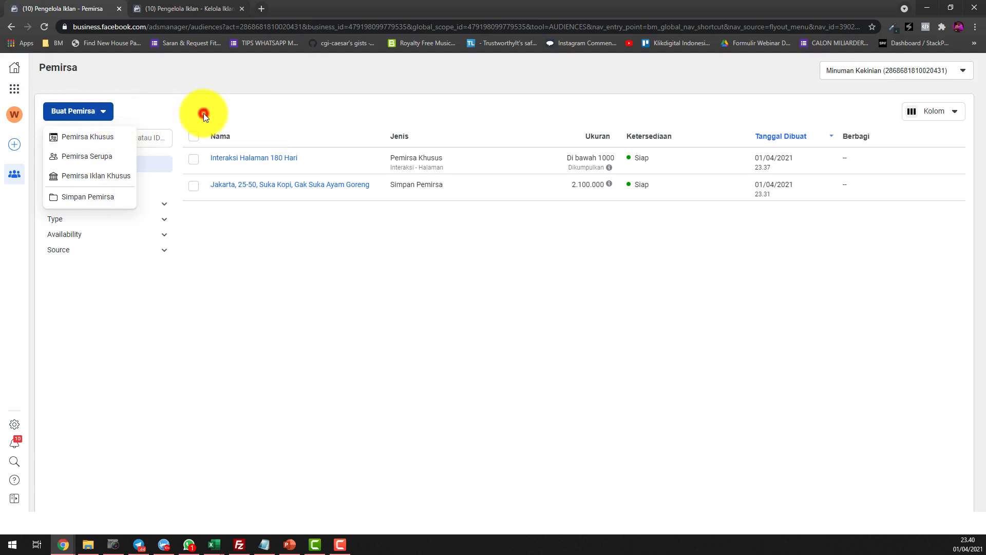
left_click(104, 112)
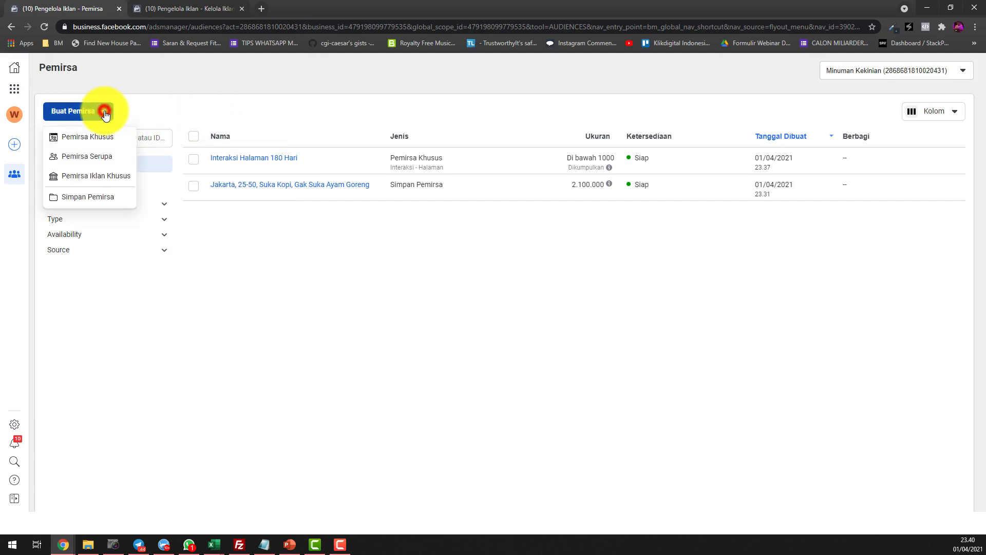
left_click(382, 98)
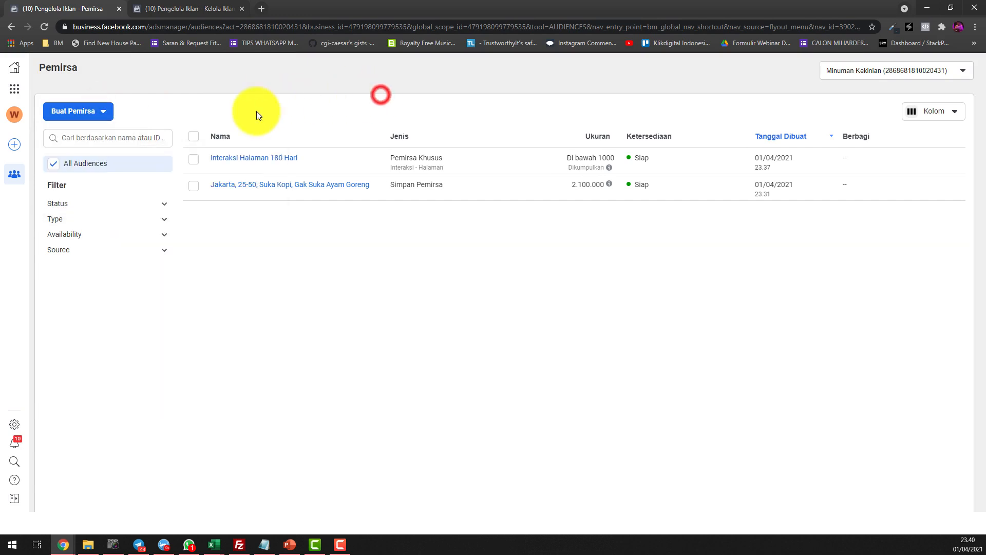
left_click(195, 161)
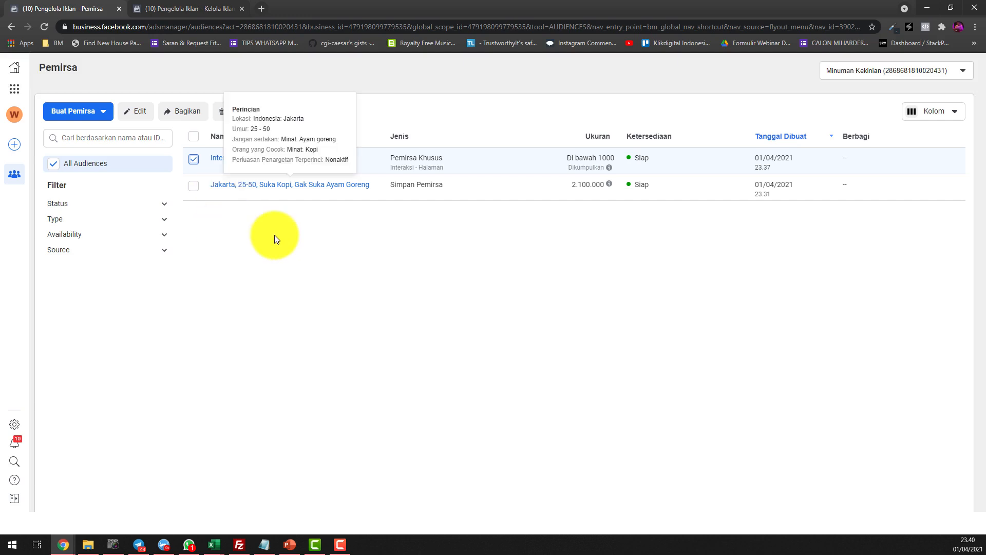
left_click(194, 160)
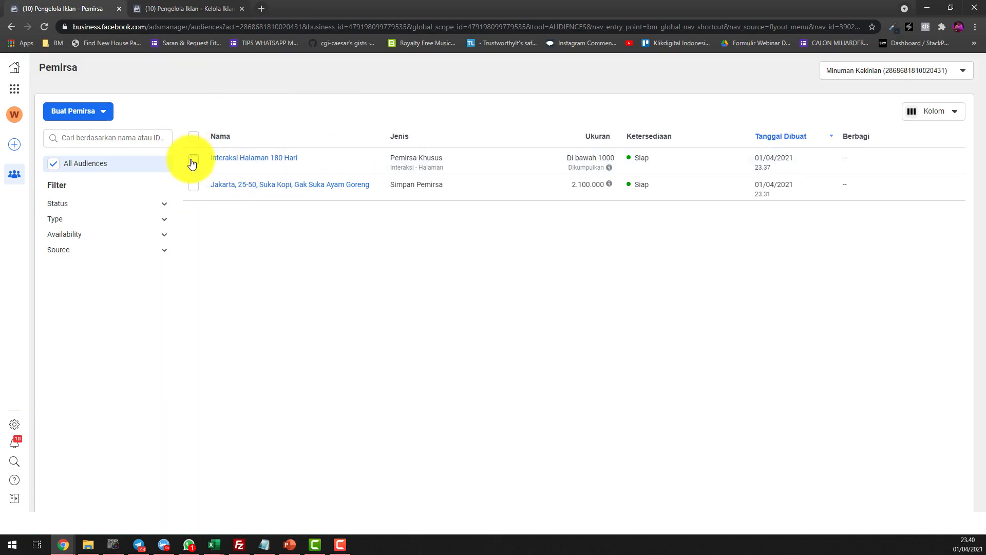
- Review the audience creation options and the additional actions offered for the Interaksi Halaman 180 Hari audience, leaving the audience unselected
left_click(90, 111)
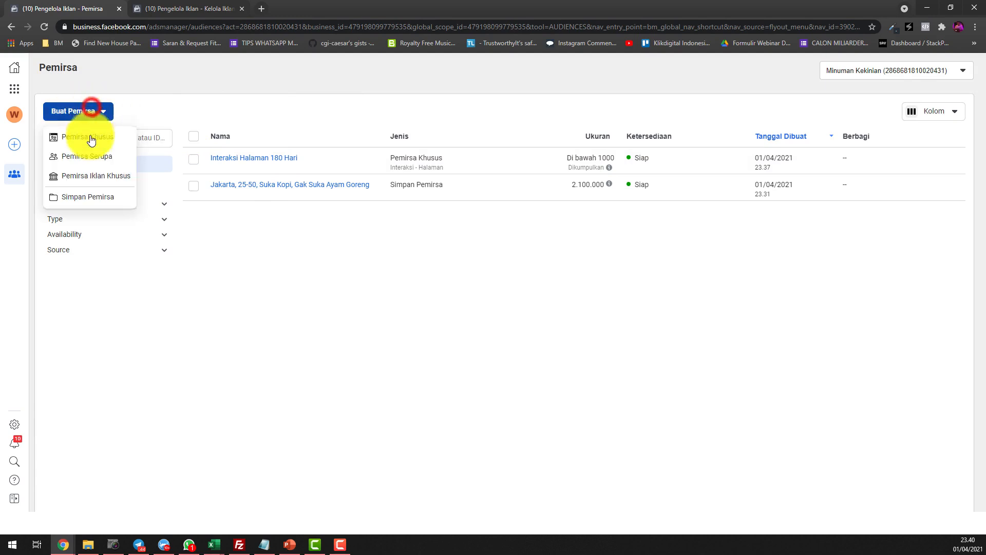
left_click(311, 266)
left_click(194, 159)
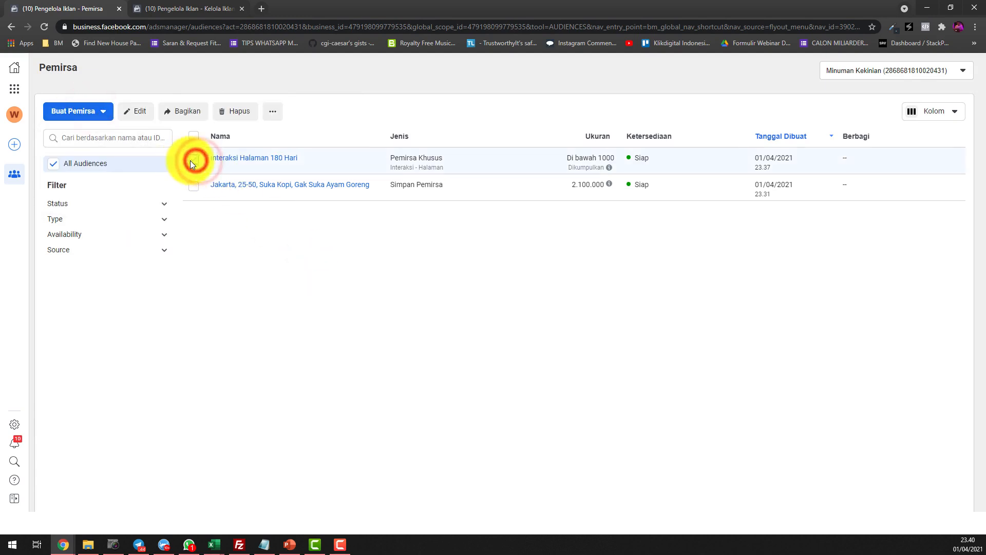
left_click(276, 116)
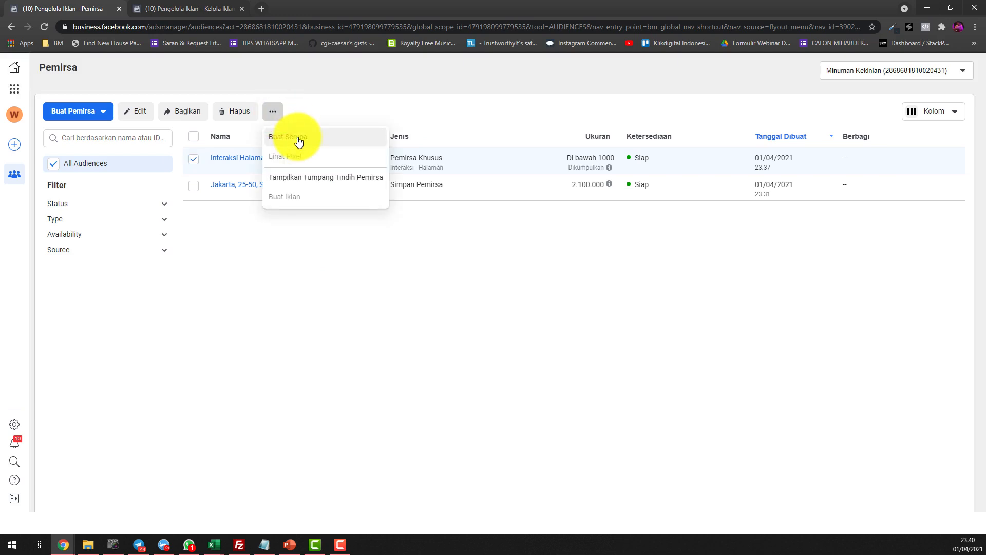
left_click(407, 319)
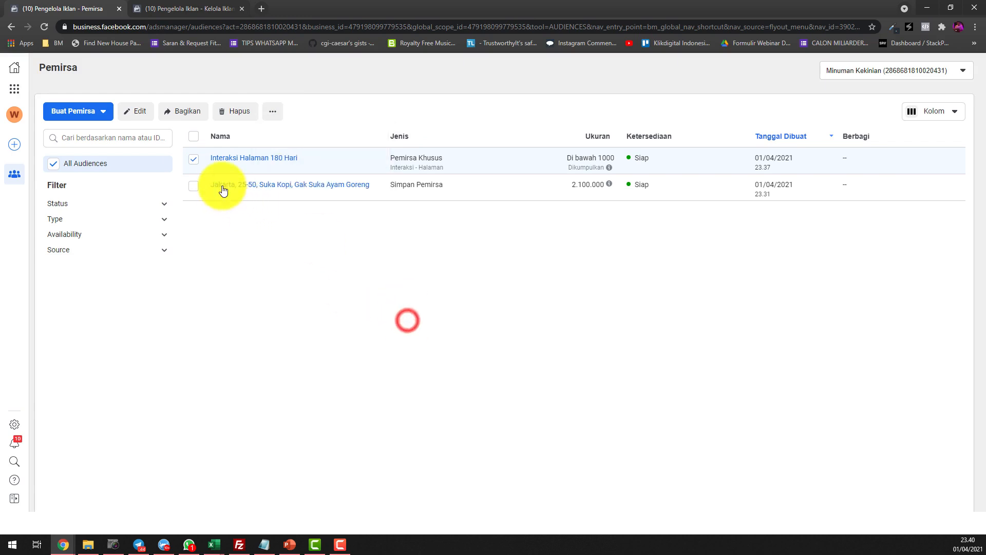
left_click(195, 159)
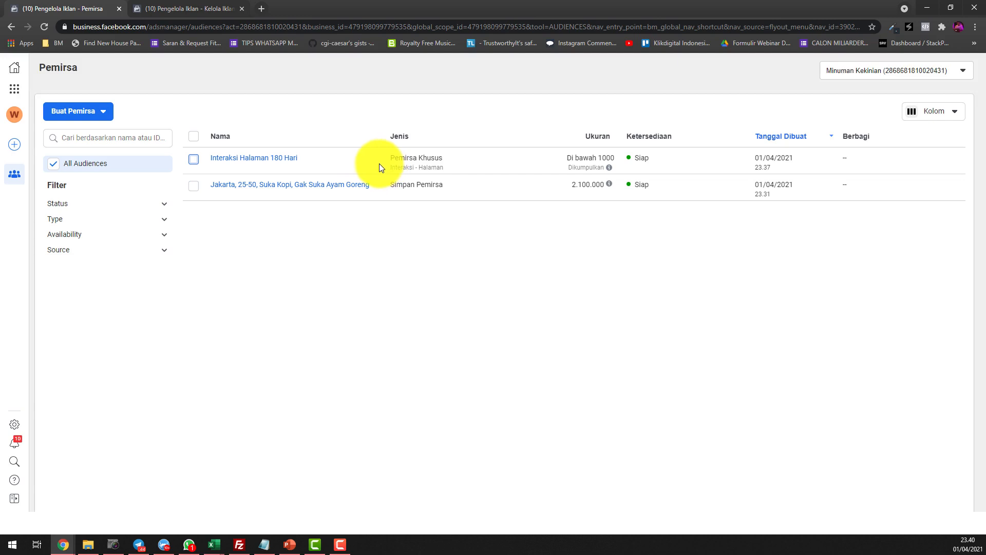
- Start a lookalike audience (Buat Serupa) from the Interaksi Halaman 180 Hari audience and check its source selection
left_click(195, 161)
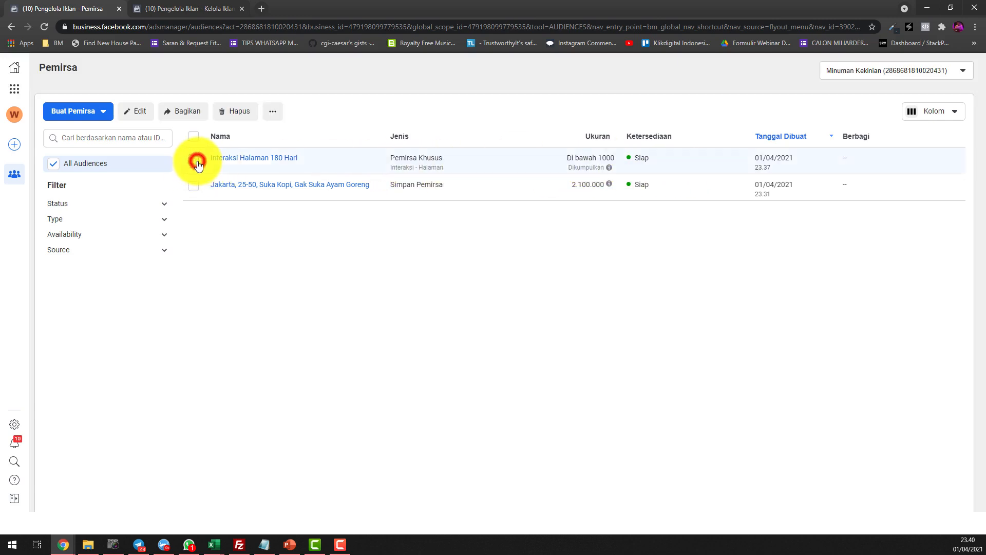
left_click(275, 114)
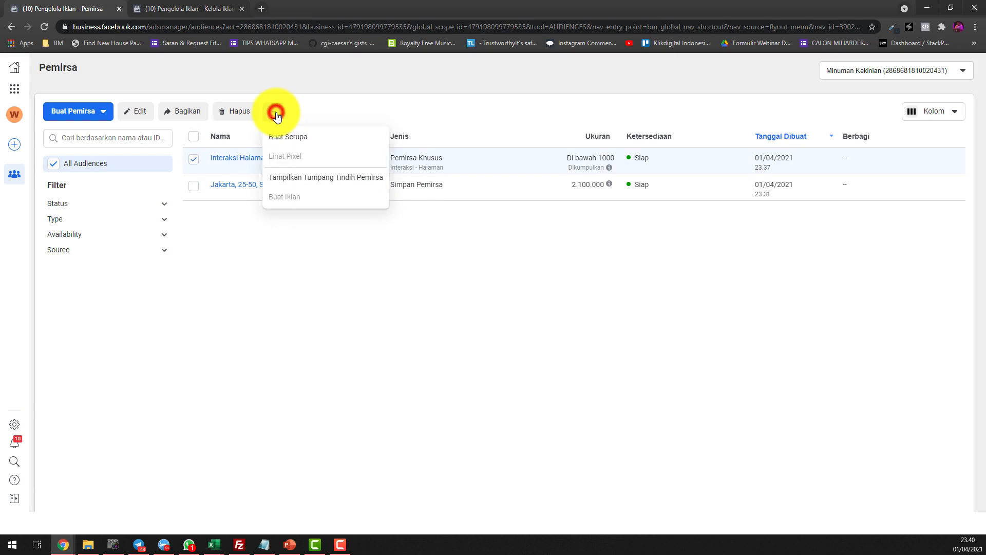
left_click(304, 142)
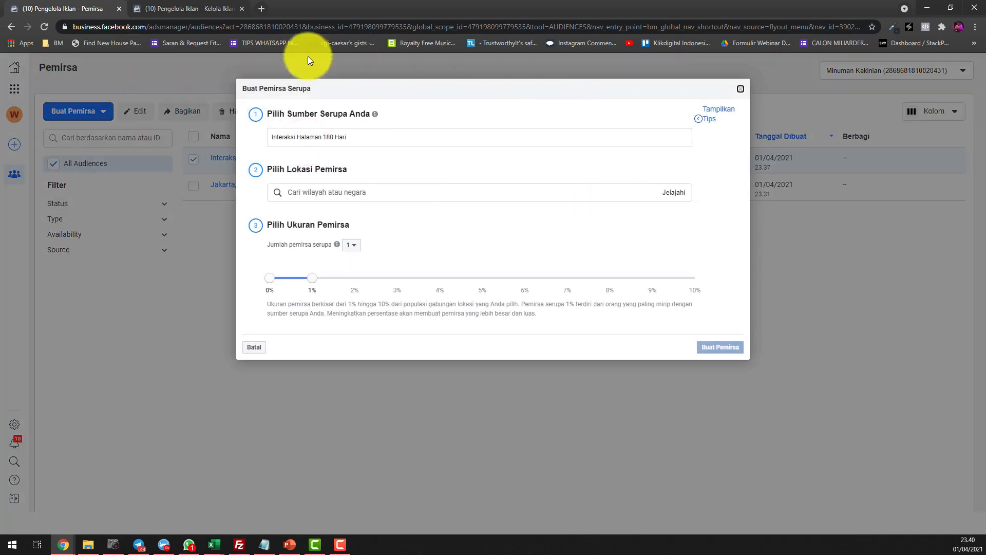
left_click_drag(411, 141, 261, 140)
left_click(605, 161)
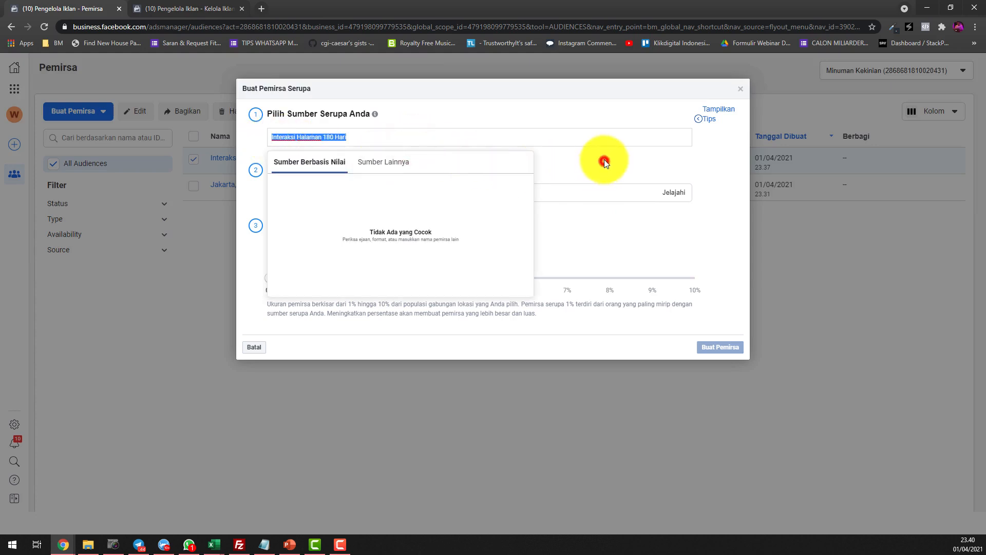
left_click(547, 133)
left_click(623, 118)
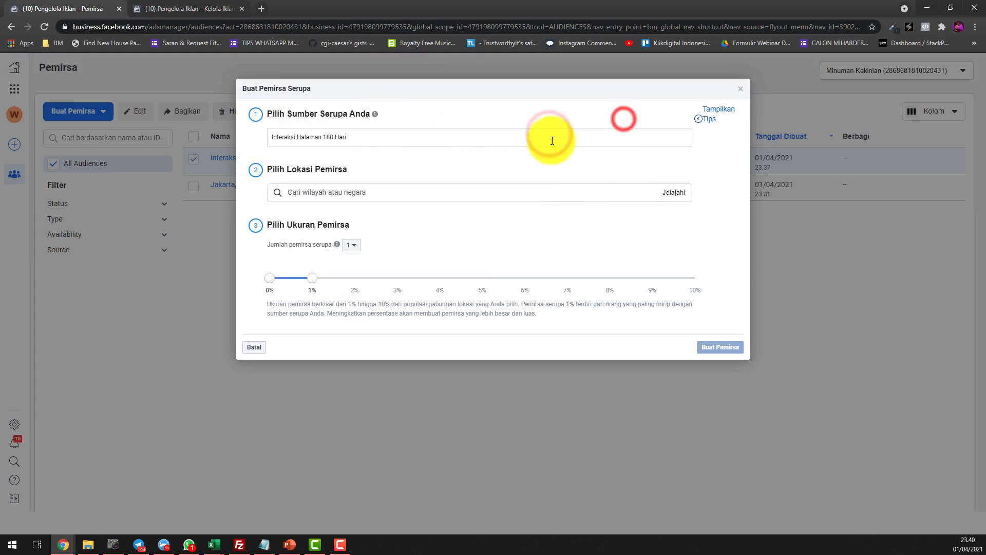
- Set the lookalike audience's location to Indonesia
left_click(462, 192)
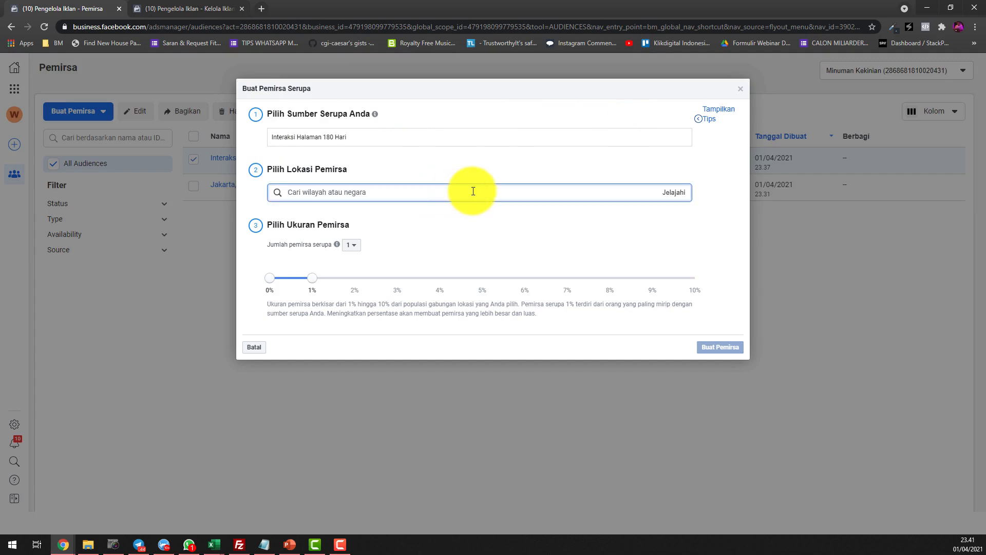
type("Indonesia")
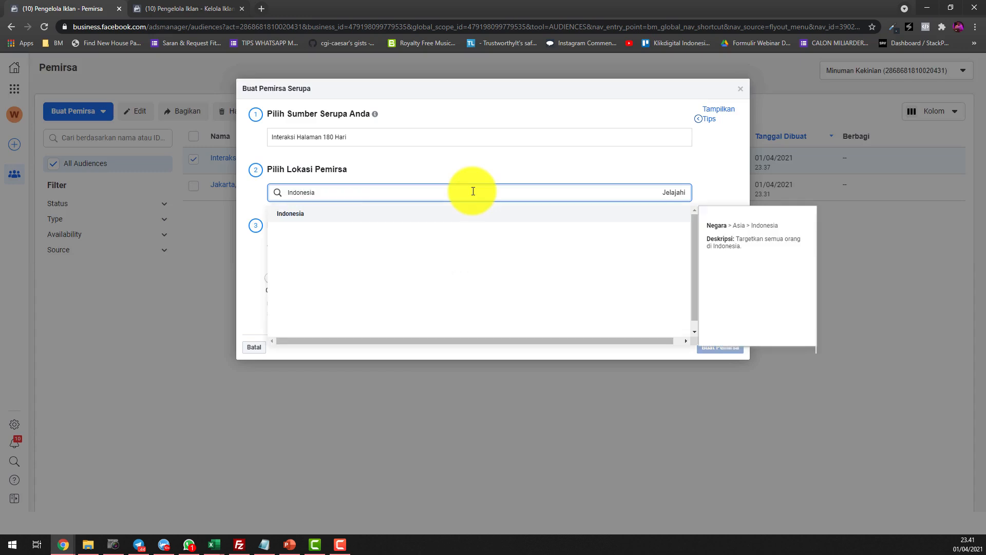
left_click(292, 220)
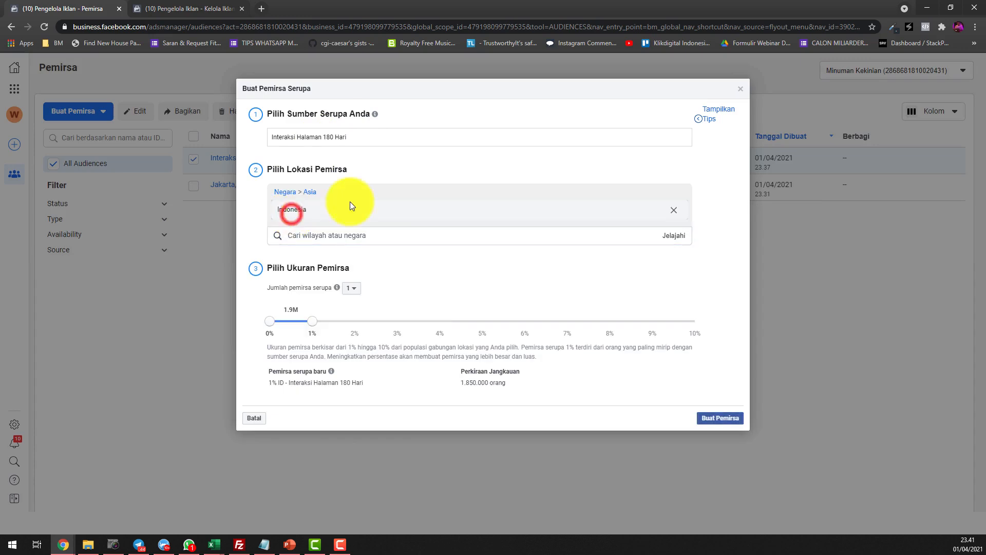
left_click(239, 224)
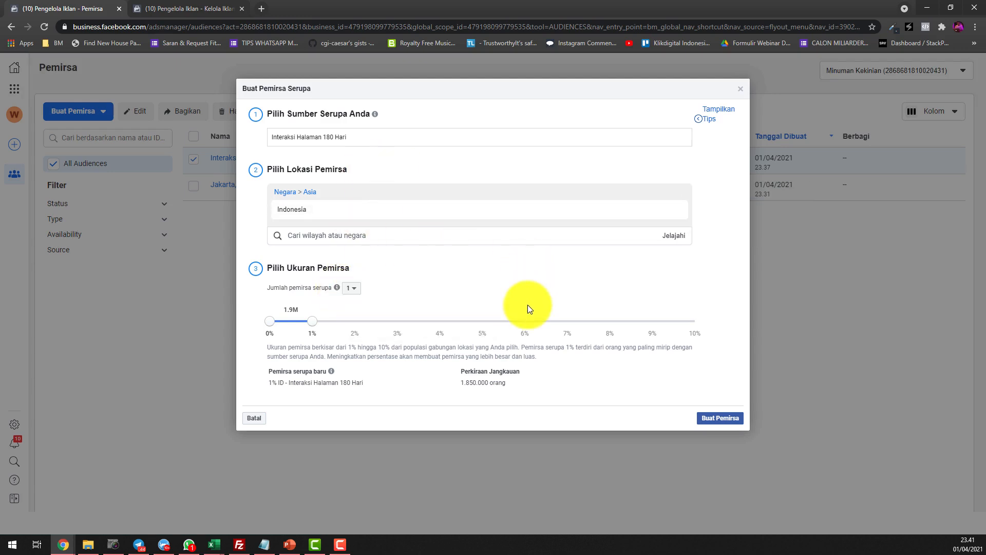
- Raise the number of lookalike audiences step by step from 2 to 6
left_click(354, 292)
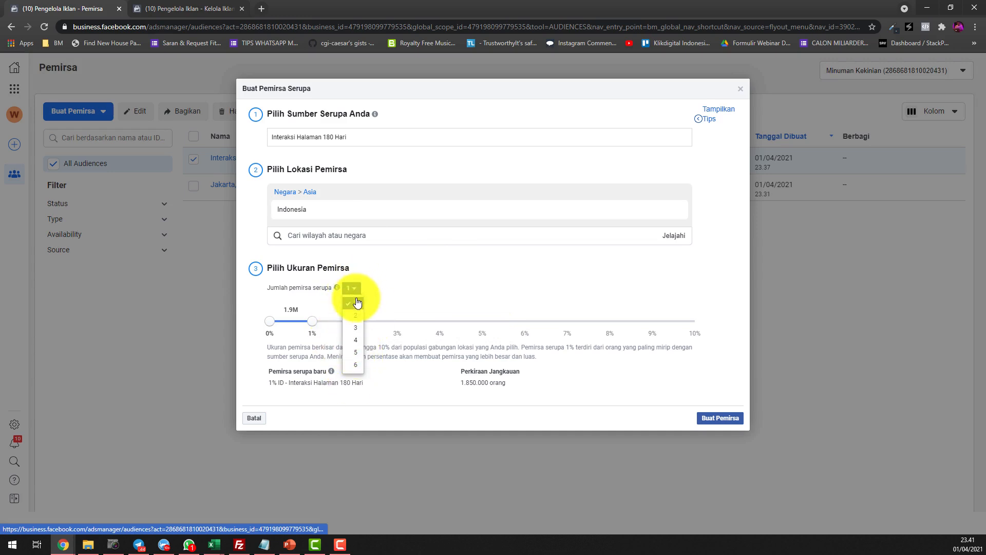
left_click(355, 316)
left_click(353, 287)
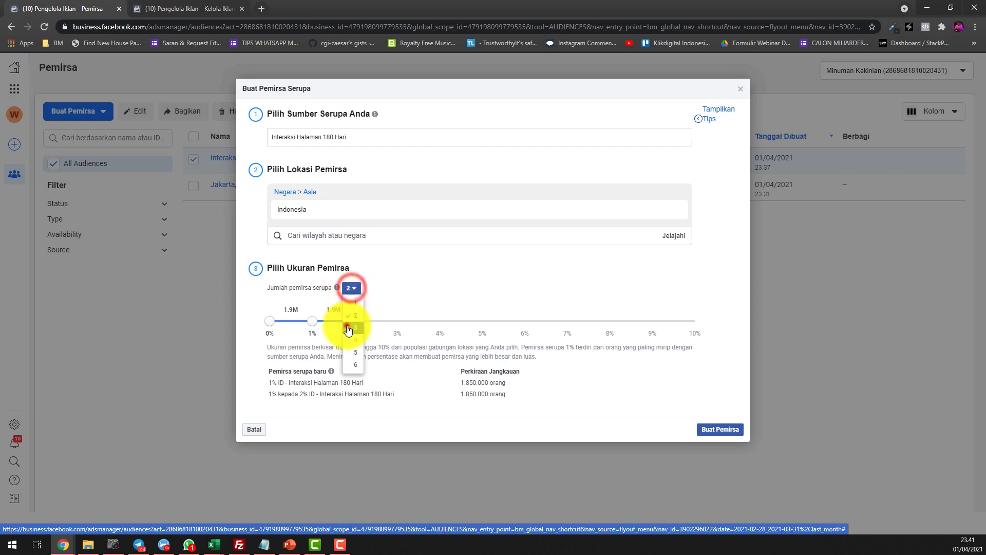
left_click(347, 325)
left_click(355, 292)
left_click(354, 339)
left_click(353, 287)
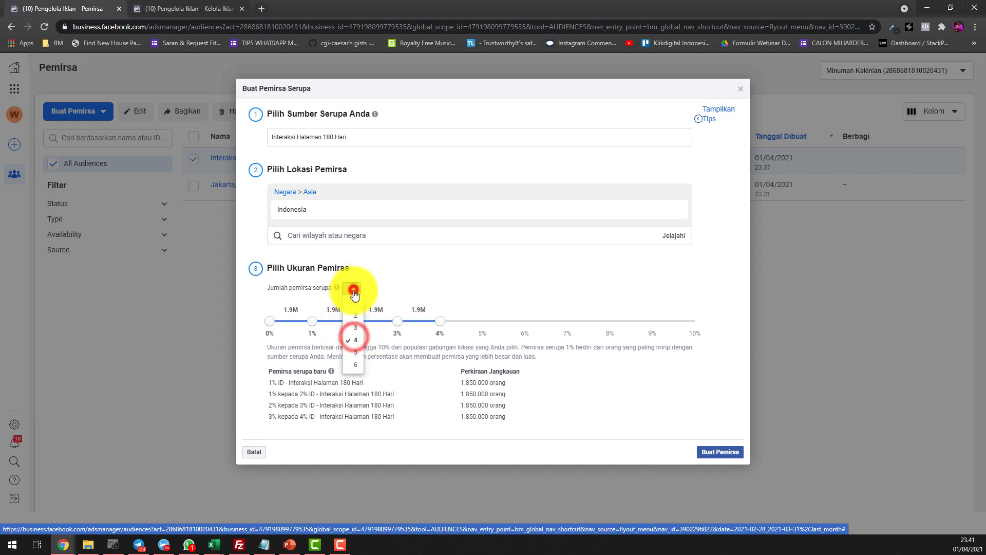
left_click(348, 354)
left_click(352, 288)
left_click(353, 365)
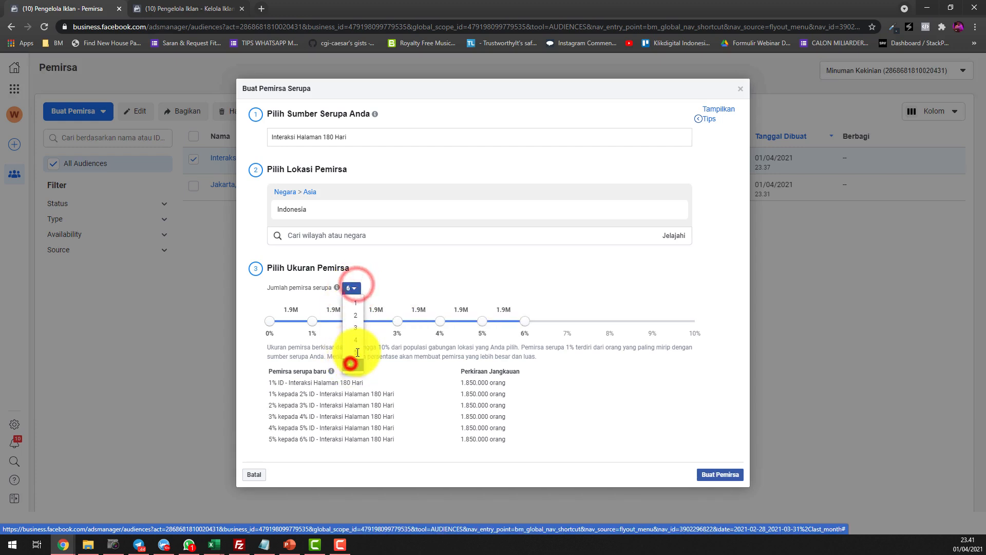
left_click(402, 256)
left_click(355, 289)
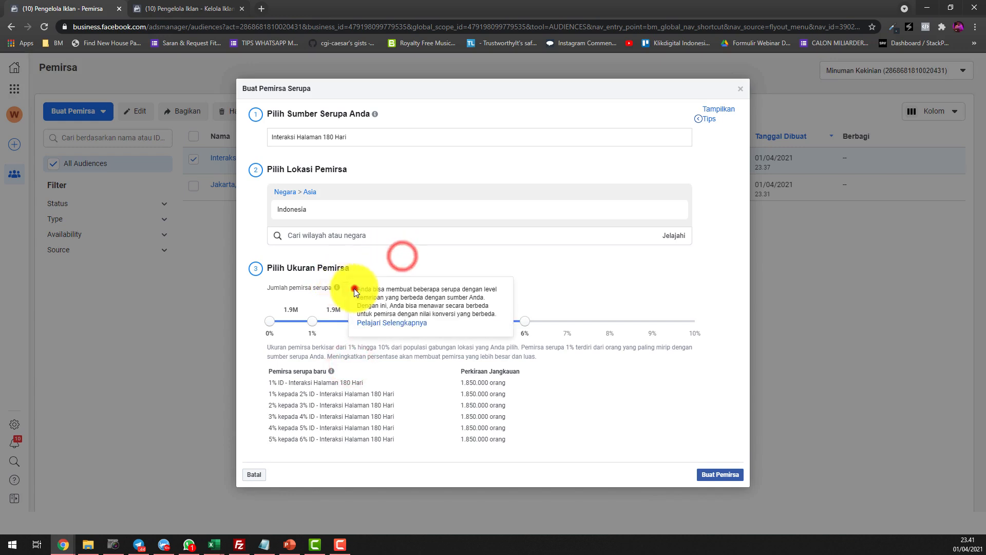
left_click(463, 259)
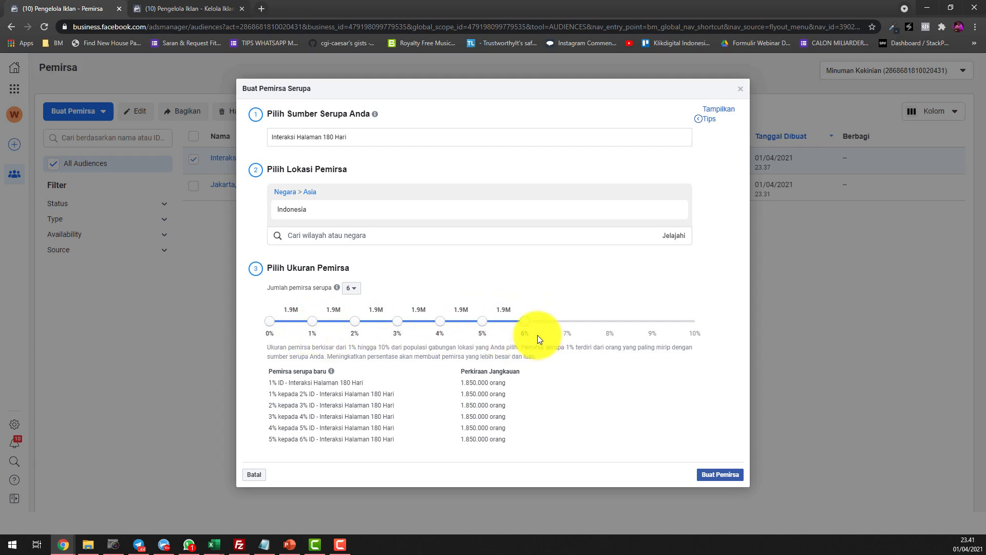
- Extend the last lookalike range to 10%, bring it back to 6%, and reset the number of lookalike audiences to 1
left_click_drag(527, 326, 691, 329)
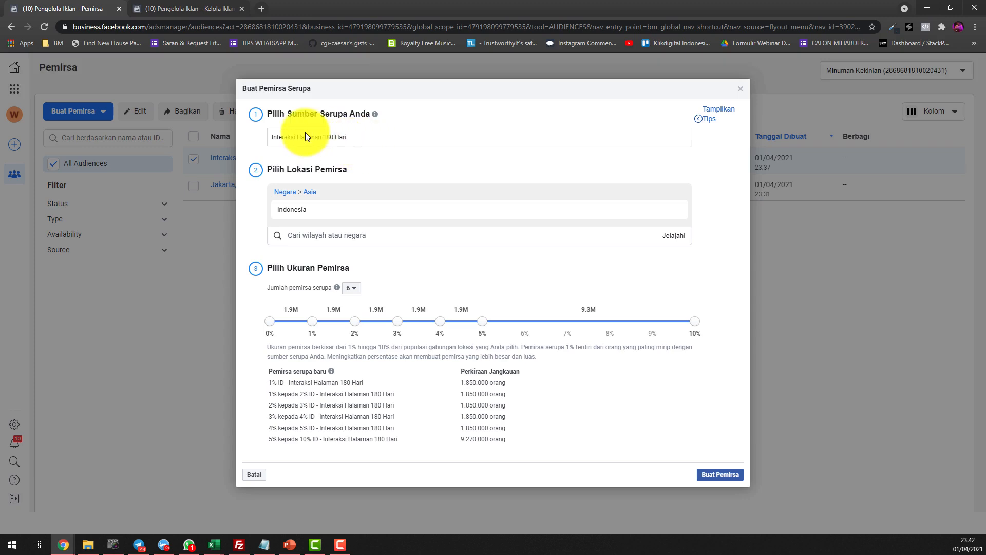
left_click_drag(694, 327, 524, 323)
left_click(351, 289)
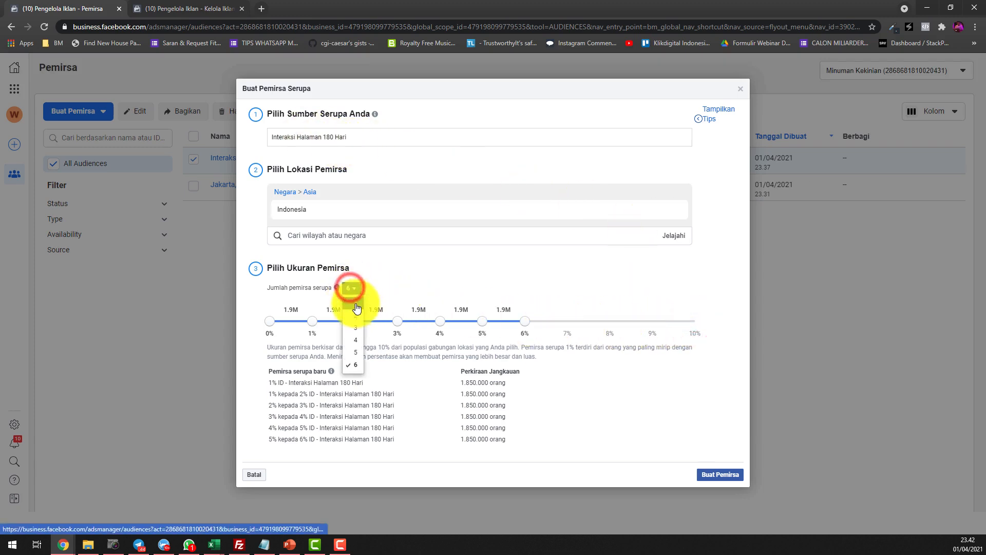
left_click(358, 307)
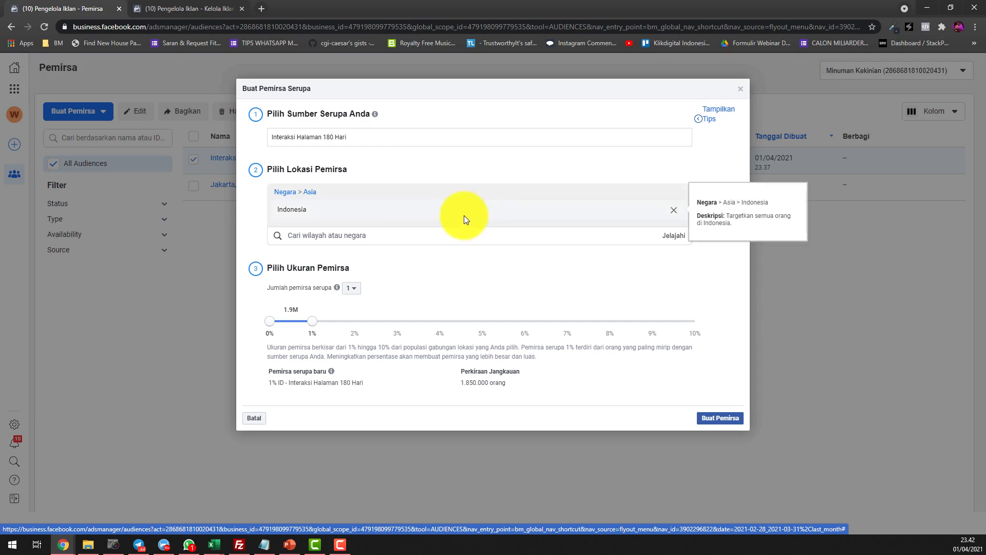
left_click(304, 325)
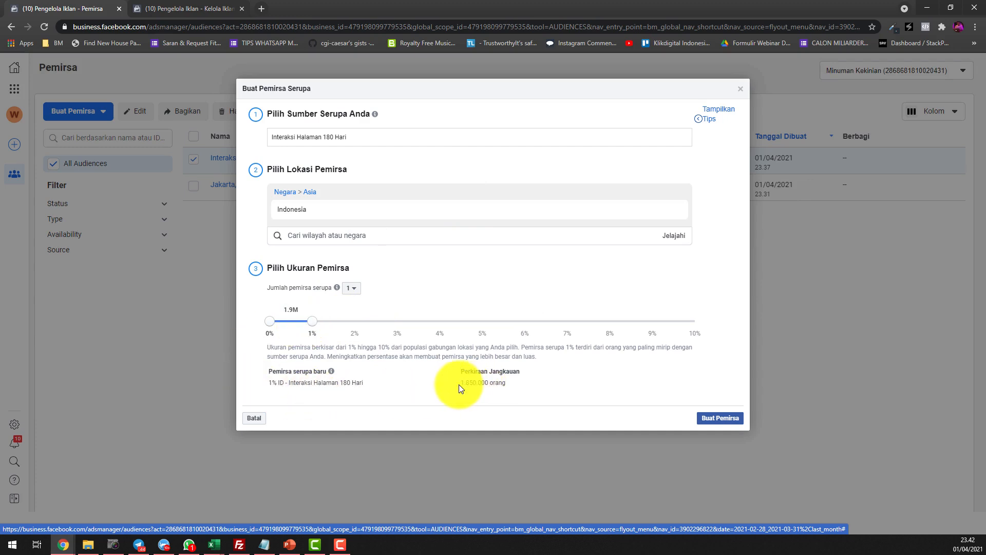
- Highlight the Perkiraan Jangkauan value of the 1% Indonesia lookalike to examine its estimated reach
mouse_move(462, 385)
left_mouse_down()
mouse_move(528, 385)
mouse_move(460, 385)
left_mouse_up()
left_click(525, 385)
left_click(532, 386)
left_click_drag(548, 388, 461, 384)
left_click(536, 384)
left_click_drag(537, 388, 458, 386)
left_click(538, 388)
left_click_drag(549, 385, 461, 383)
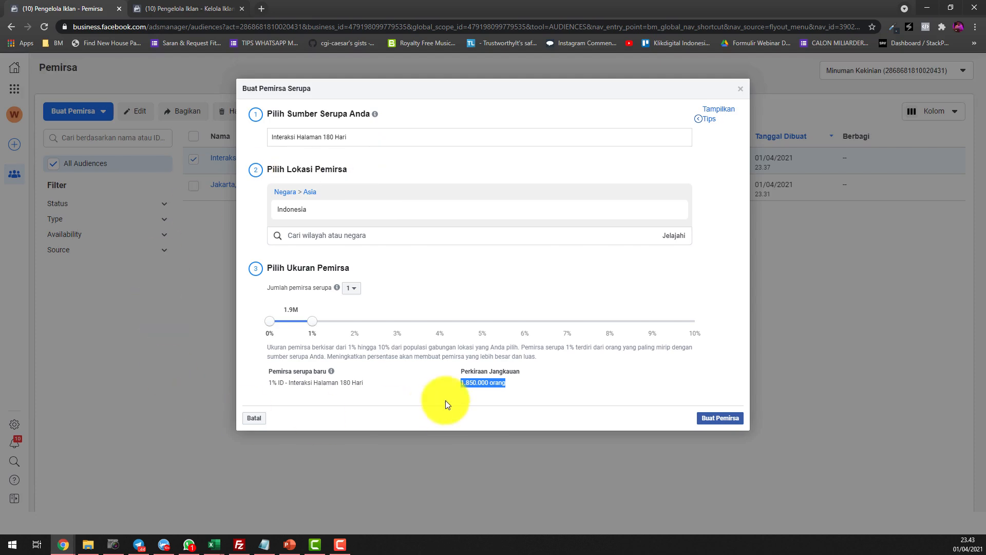
left_click(481, 384)
left_click_drag(459, 384, 525, 386)
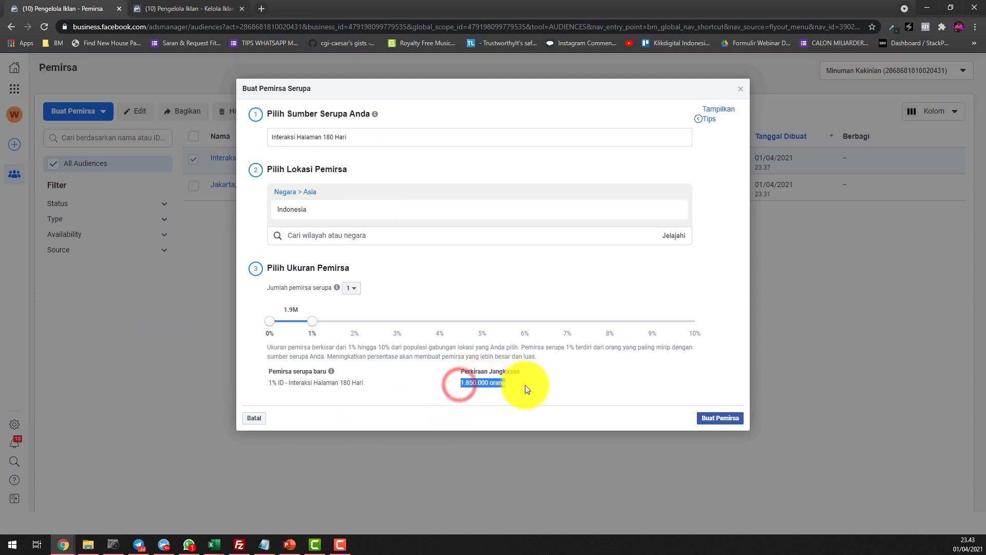
left_click(525, 388)
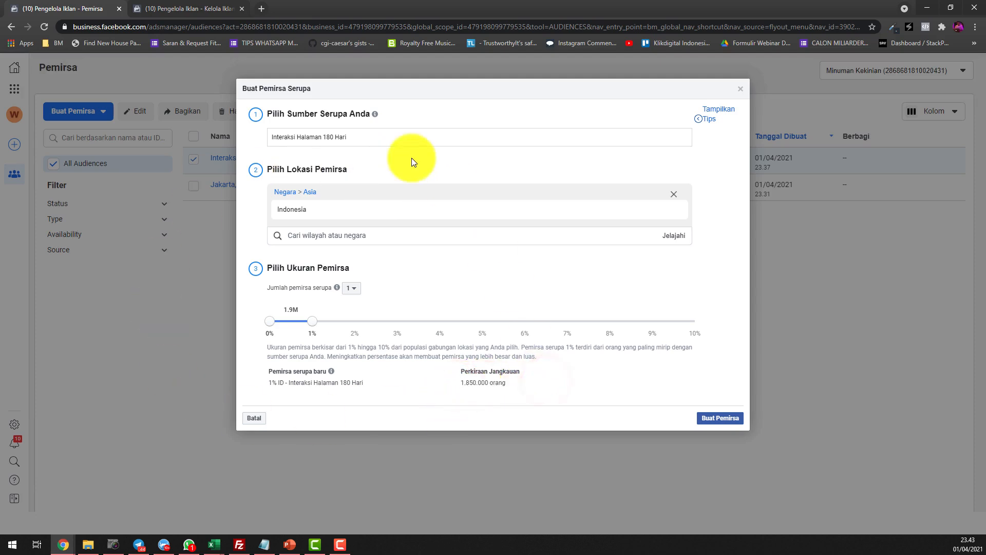
- Submit the 1% Indonesia lookalike audience, retry after dismissing the error, and close the dialog to reload the audience list
left_click(732, 420)
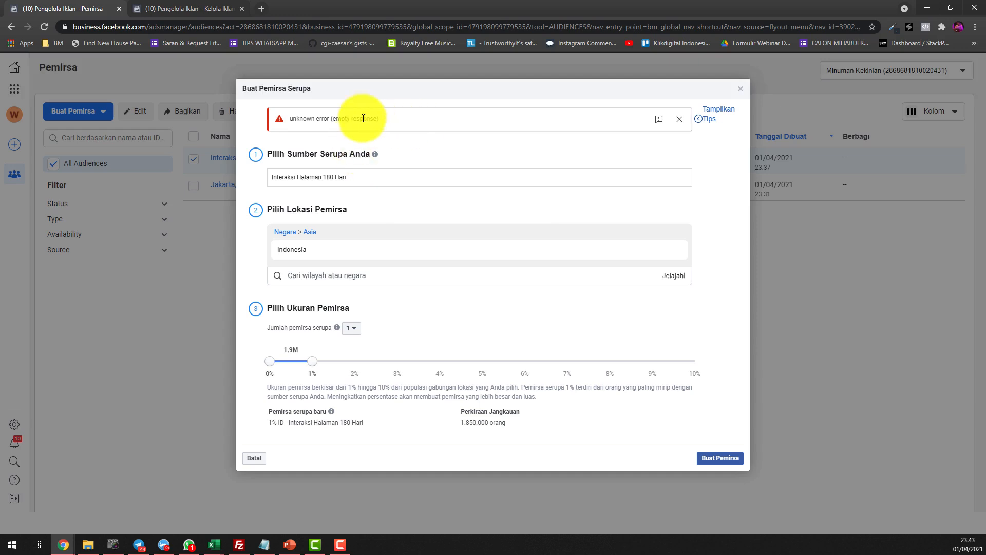
left_click(679, 119)
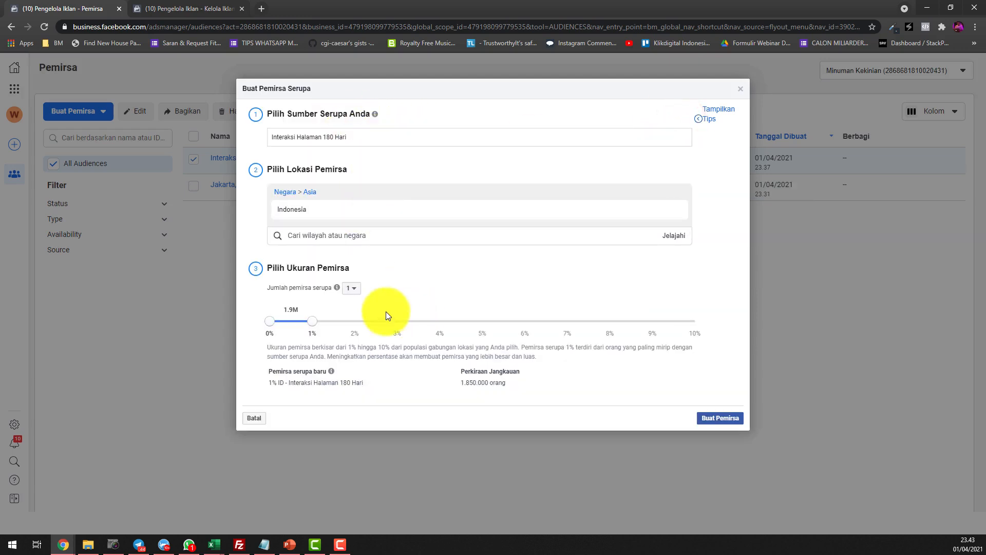
left_click(721, 418)
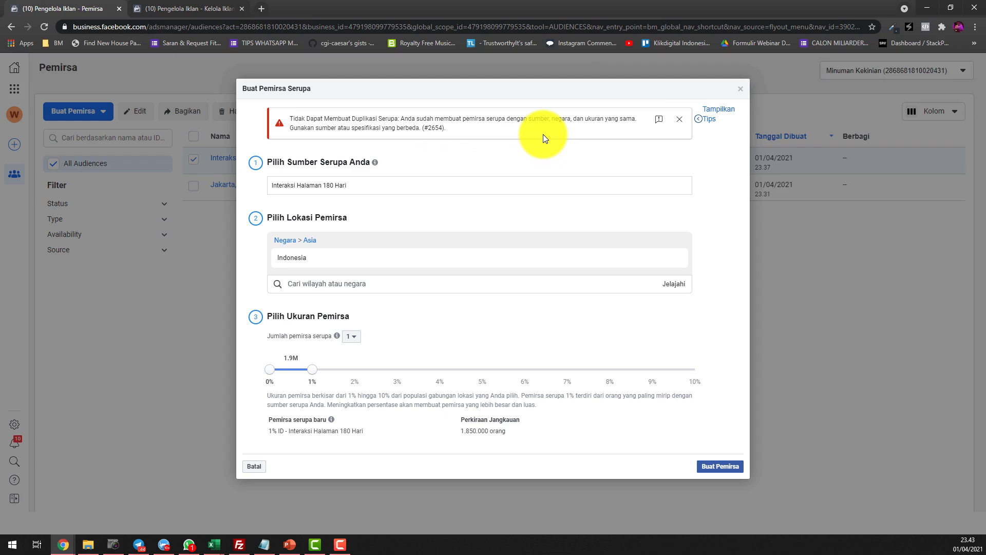
left_click(740, 89)
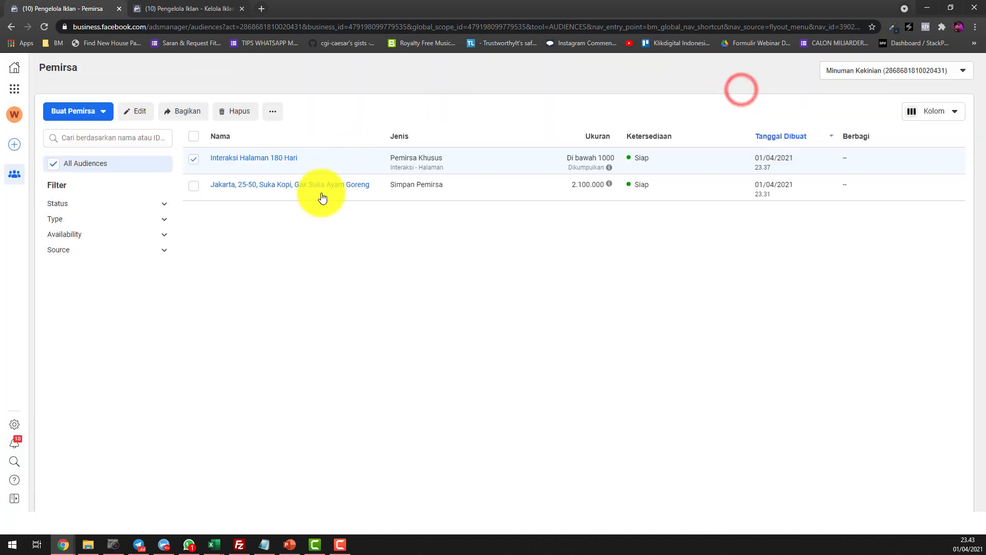
left_click(45, 26)
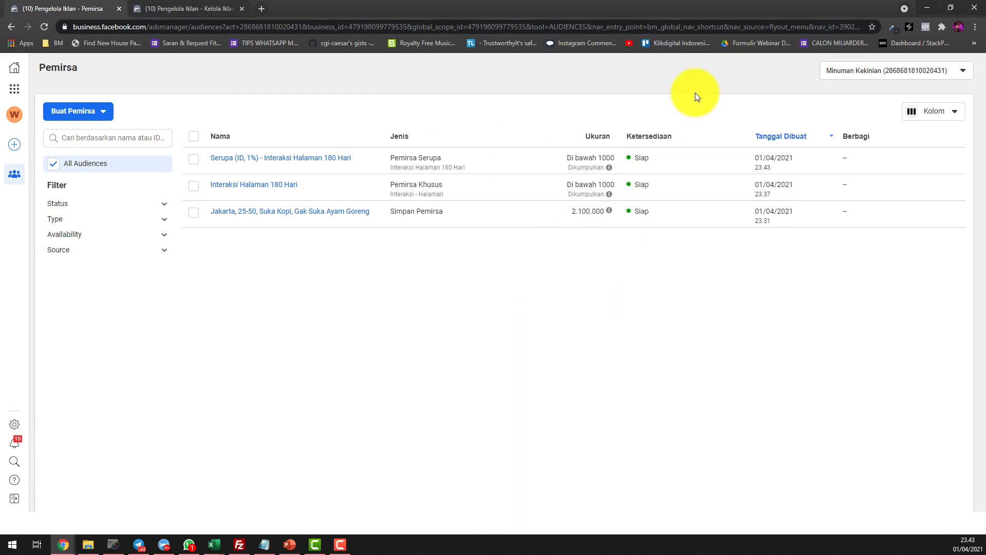
- Examine the Ukuran value and its information note for the Serupa (ID, 1%) - Interaksi Halaman 180 Hari audience
mouse_move(610, 170)
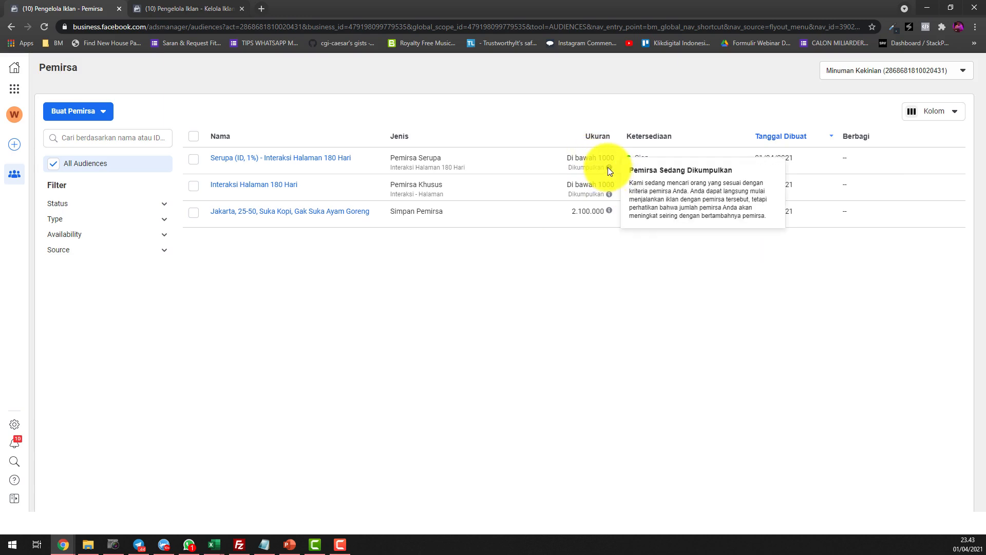
left_click_drag(567, 158, 614, 157)
left_click(655, 334)
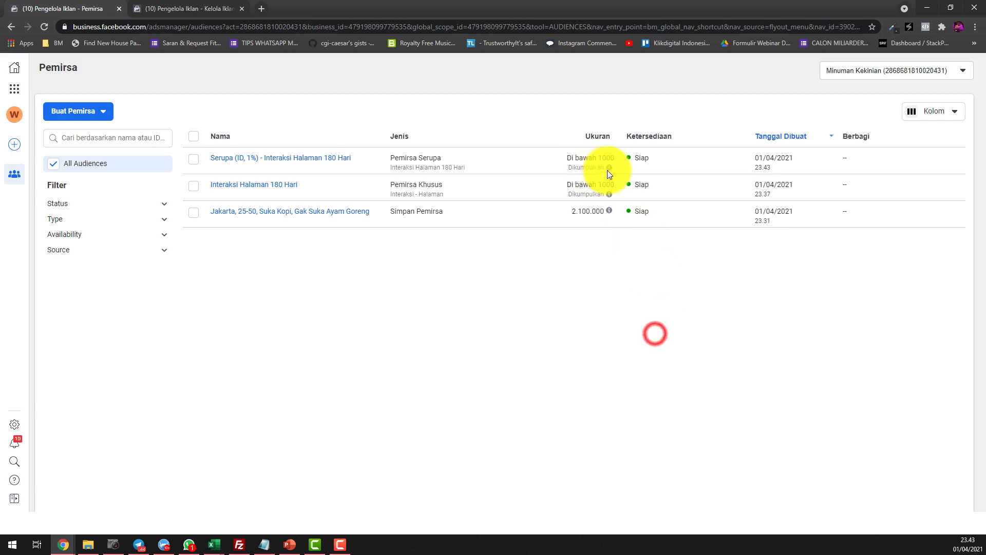
mouse_move(612, 167)
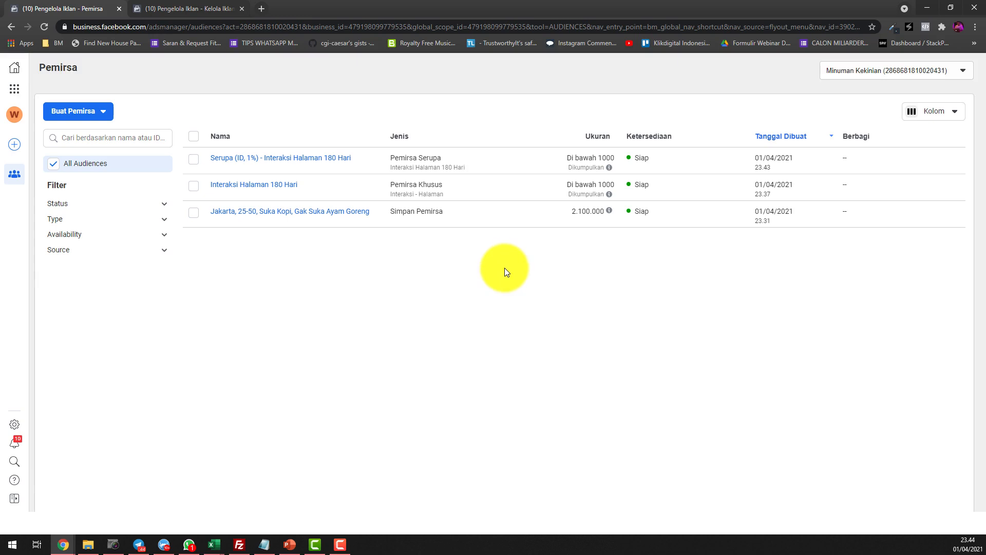
- Add the Serupa (ID, 1%) - Interaksi Halaman 180 Hari lookalike to the Pemirsa Khusus of the JAKARTA ad set
mouse_move(257, 147)
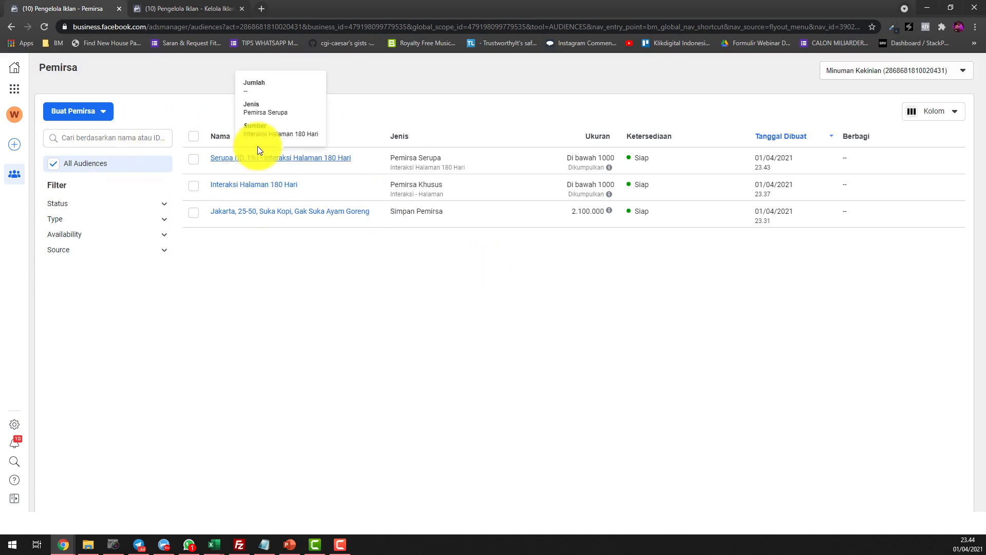
left_click(157, 8)
mouse_move(534, 193)
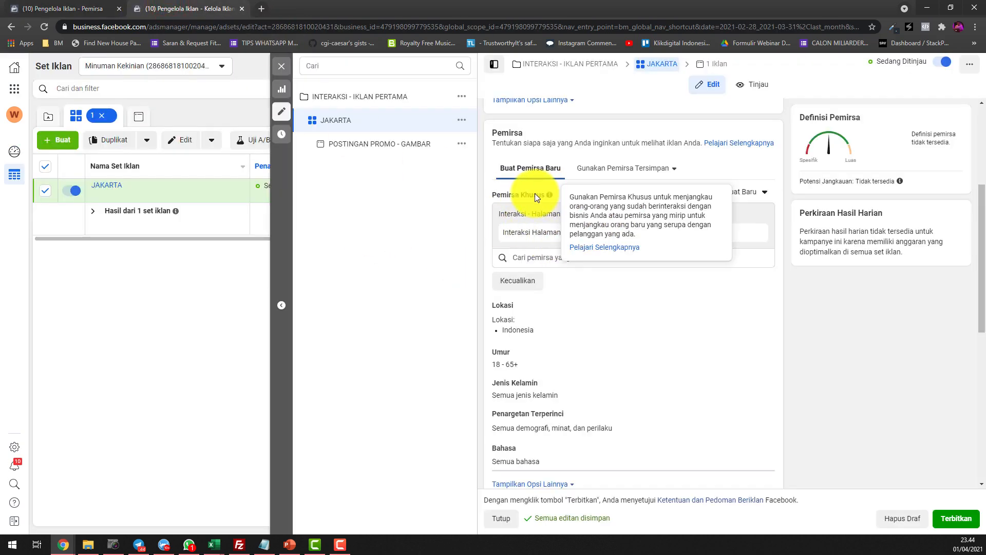
left_click(550, 258)
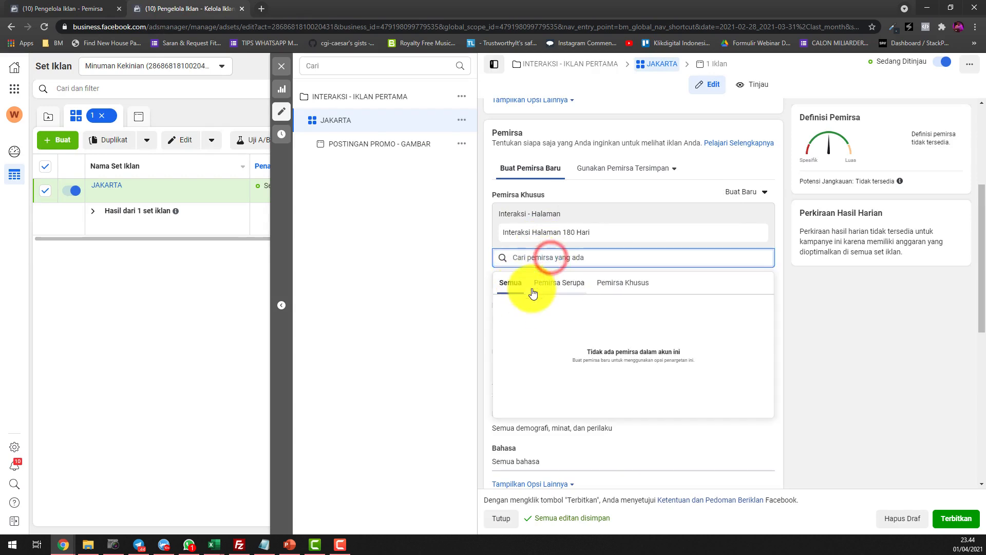
left_click(560, 283)
mouse_move(519, 298)
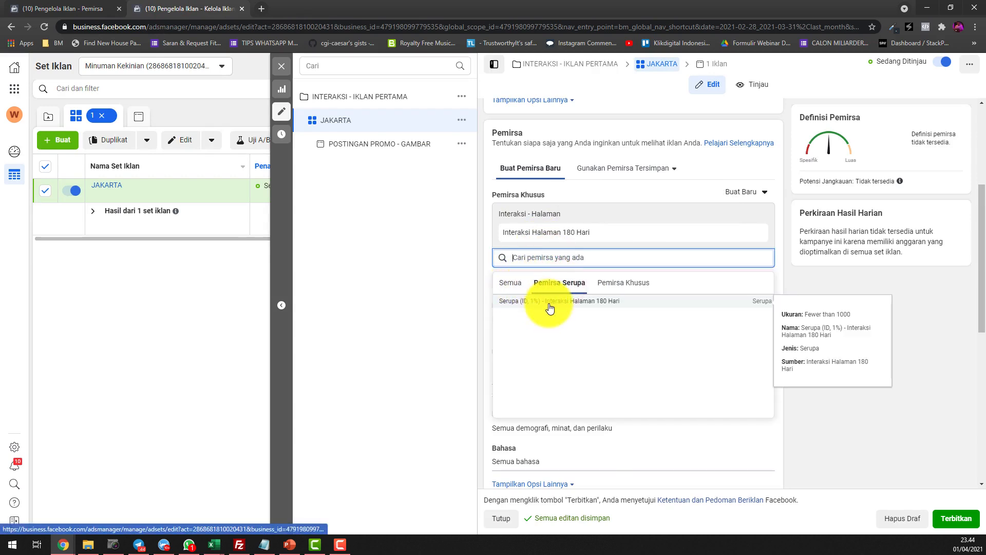
left_click(508, 284)
left_click(563, 282)
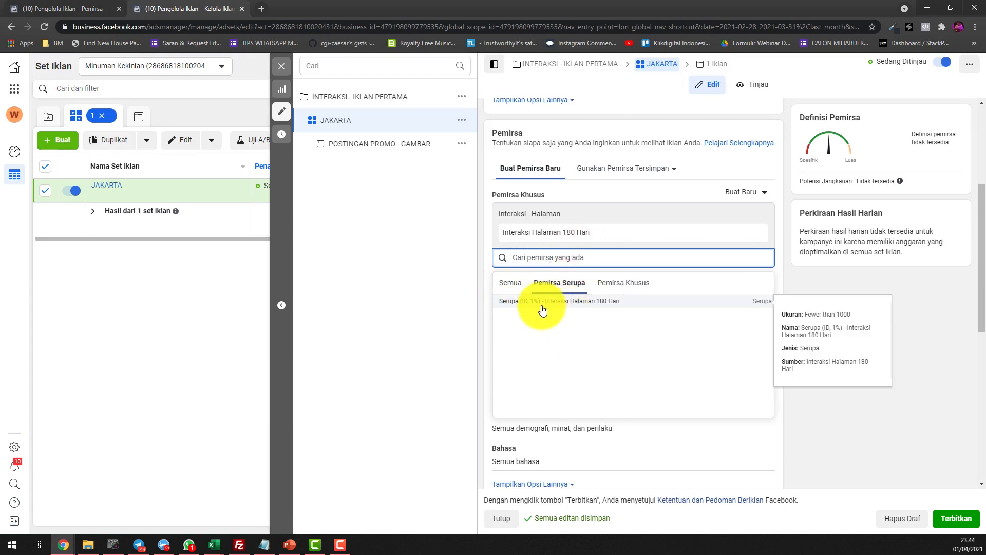
left_click(559, 301)
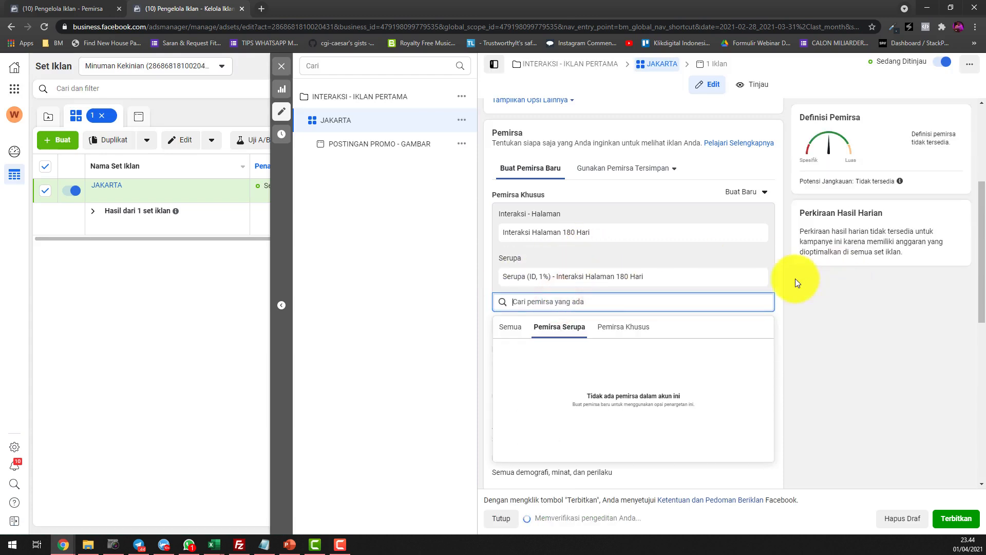
left_click(858, 347)
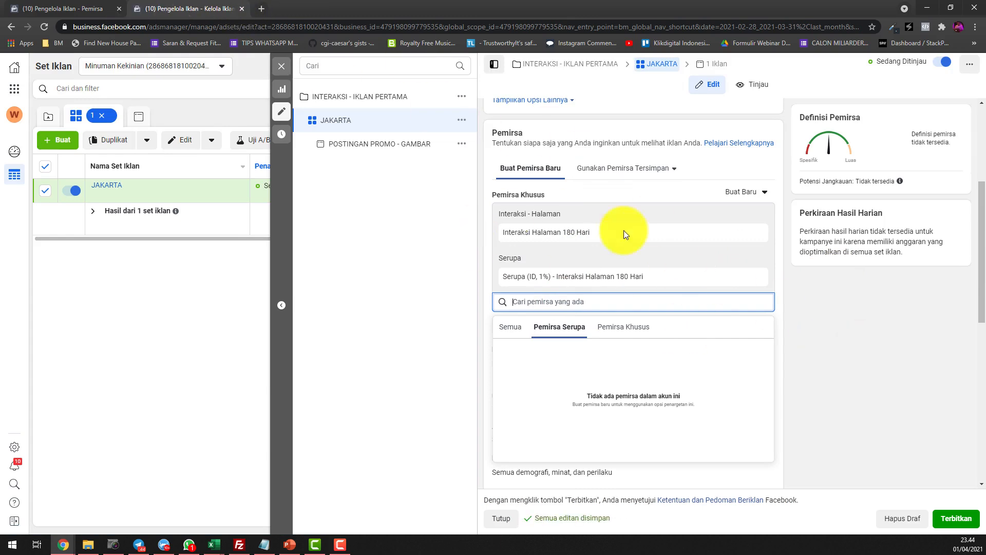
- Reload the Pemirsa list and examine the entries for the Interaksi Halaman 180 Hari custom audience and its 1% lookalike
left_click(16, 9)
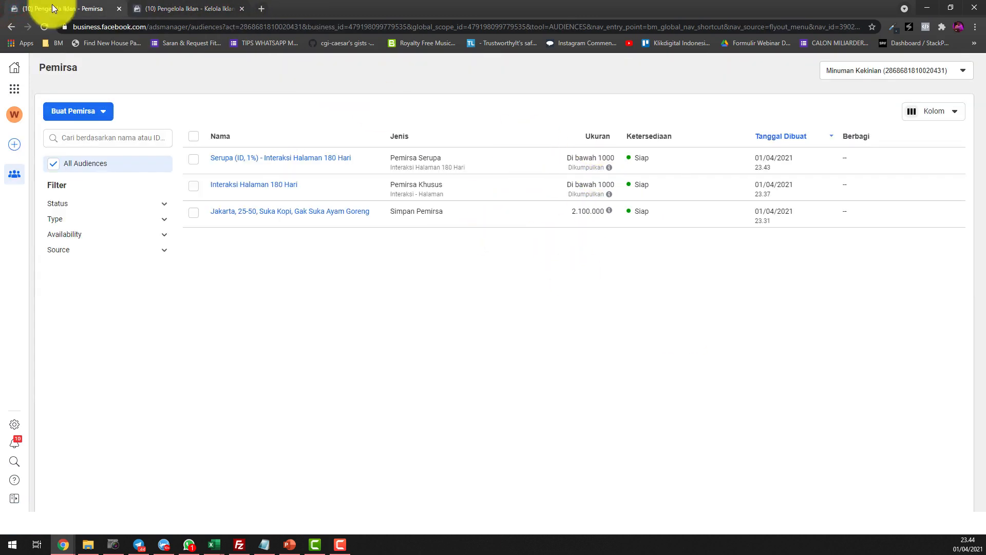
left_click(44, 26)
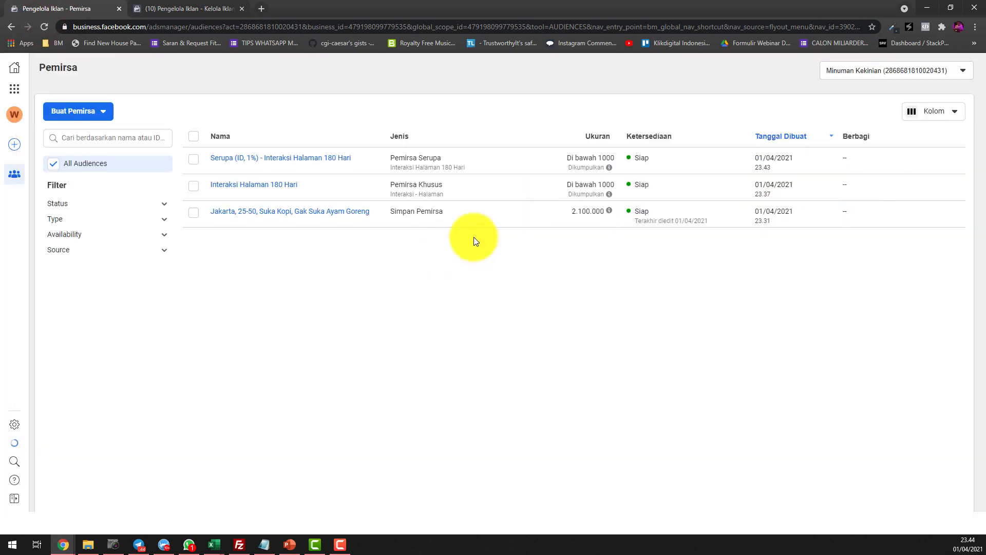
left_click(165, 8)
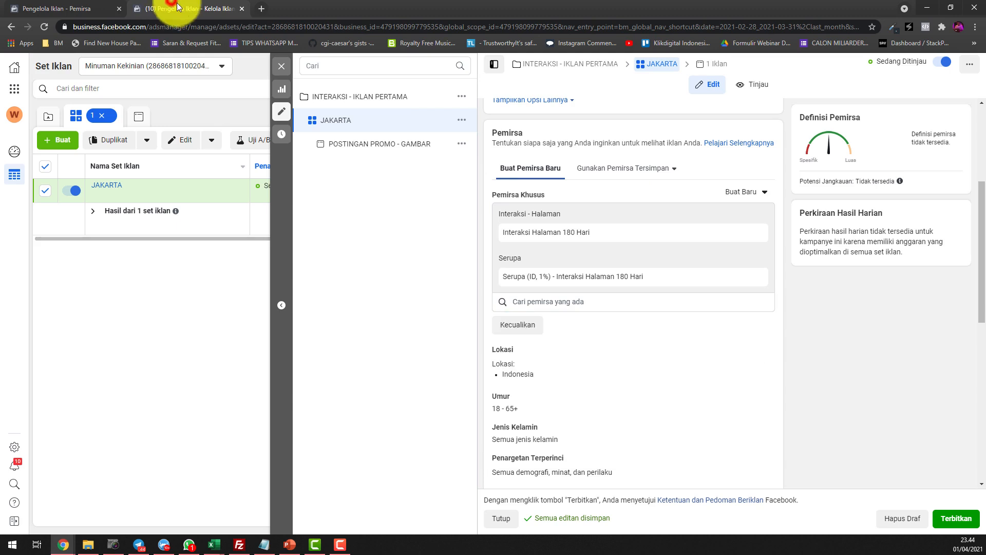
left_click(92, 8)
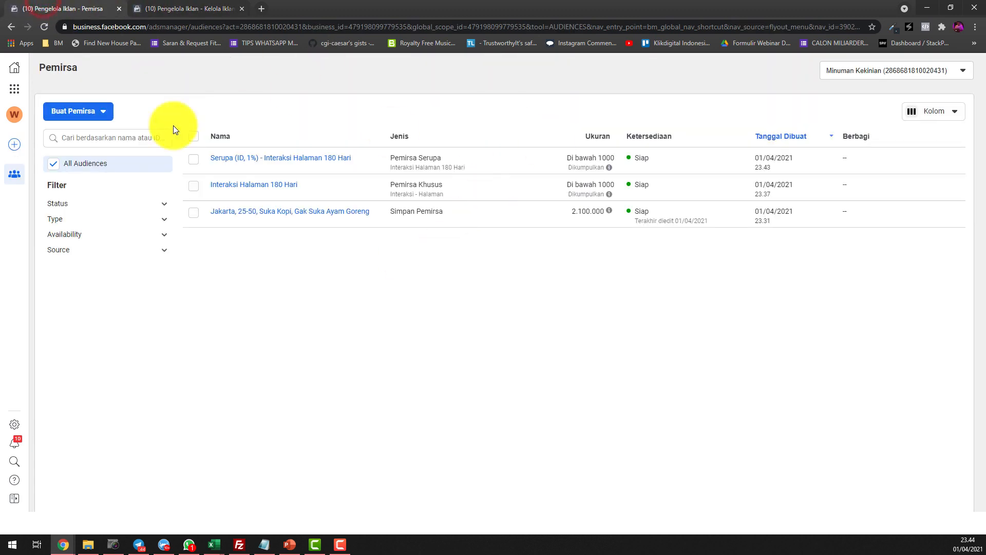
mouse_move(278, 181)
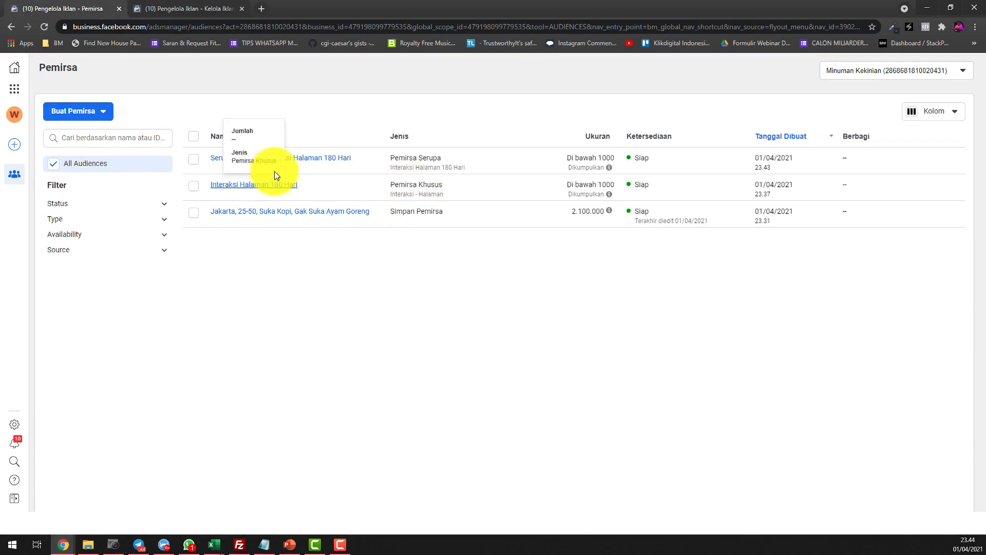
mouse_move(349, 159)
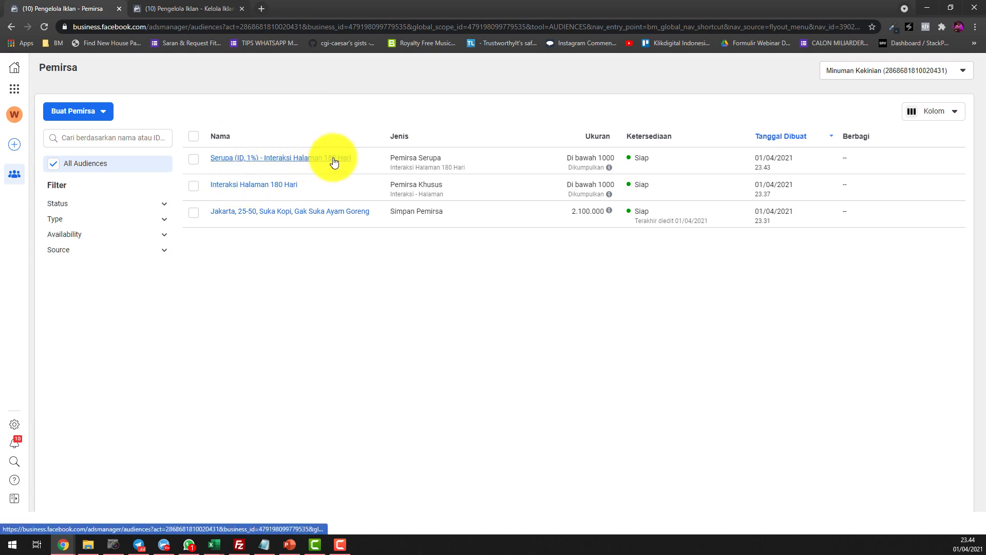
mouse_move(307, 158)
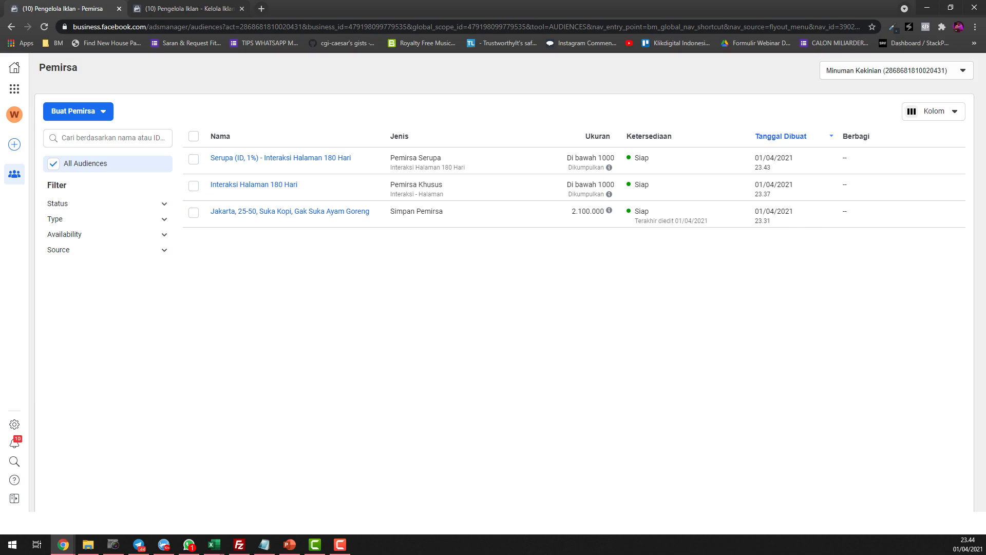
- Switch from the audience list to PowerPoint
key("alt+Tab")
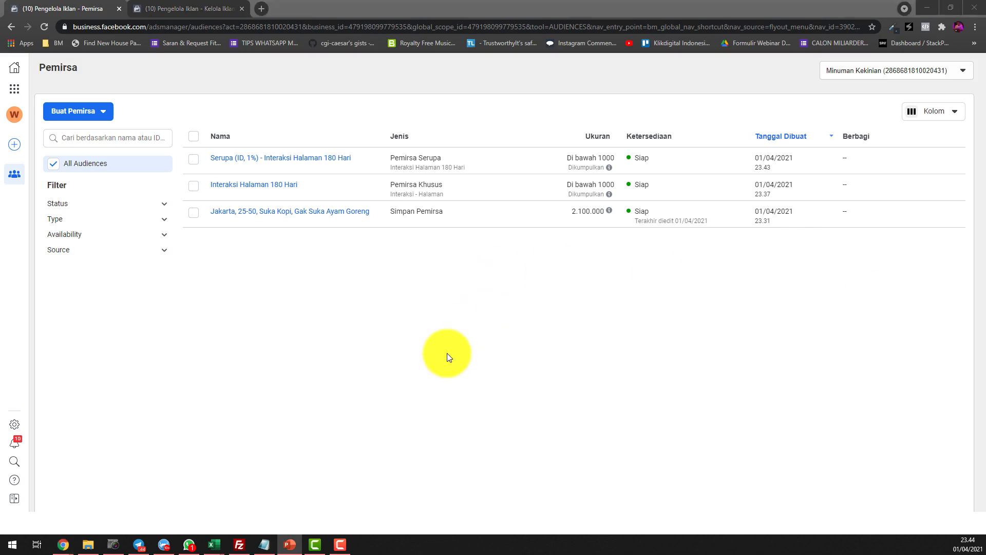